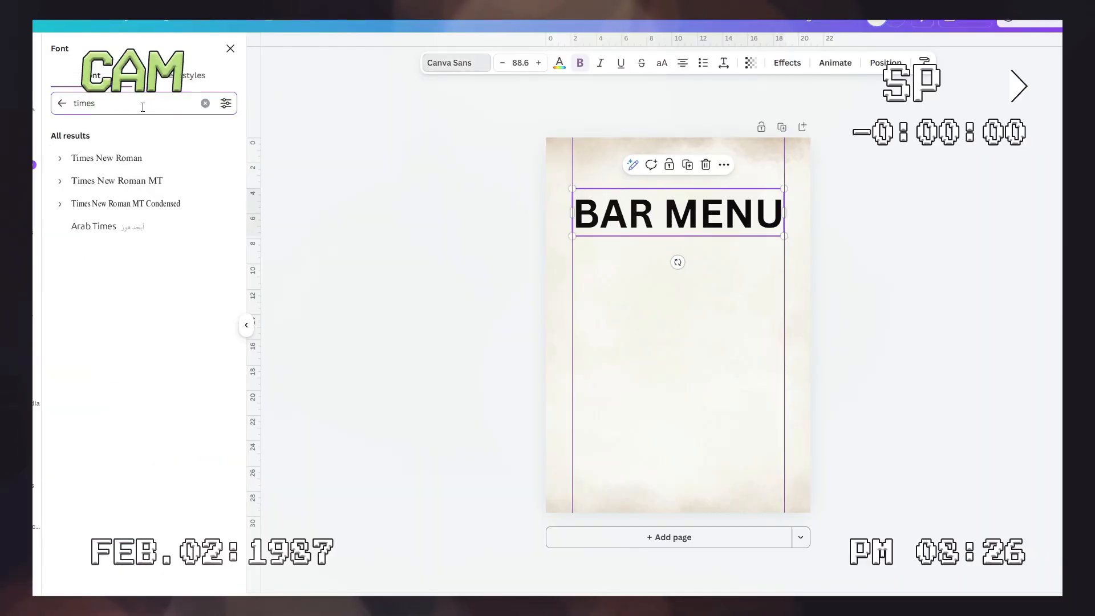
pyautogui.write('Sig')
pyautogui.write('nature Drinks')
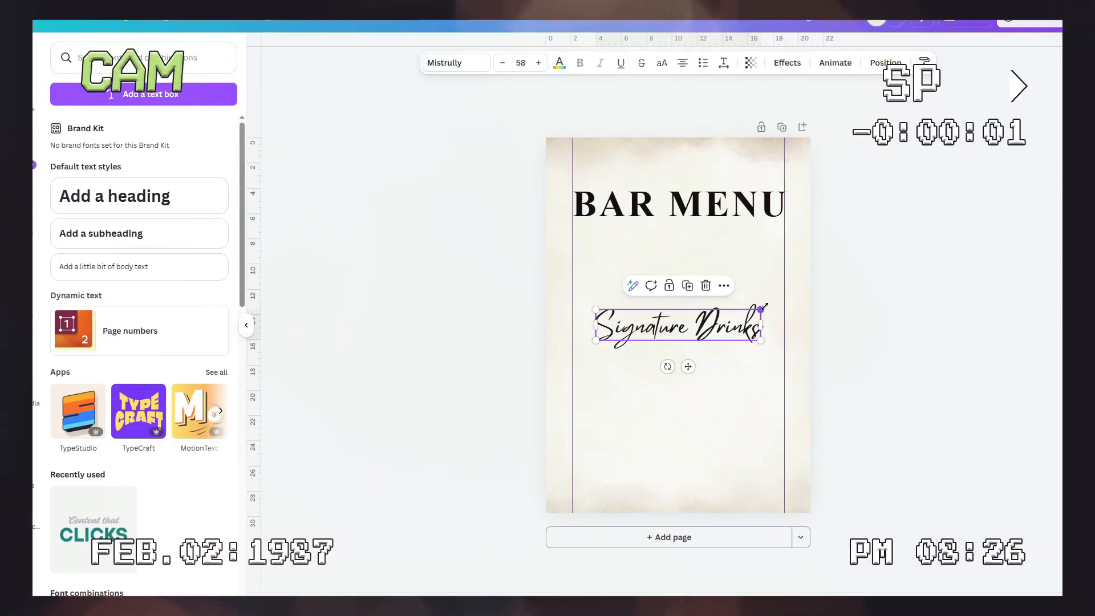
pyautogui.moveTo(566, 235); pyautogui.dragTo(780, 235)
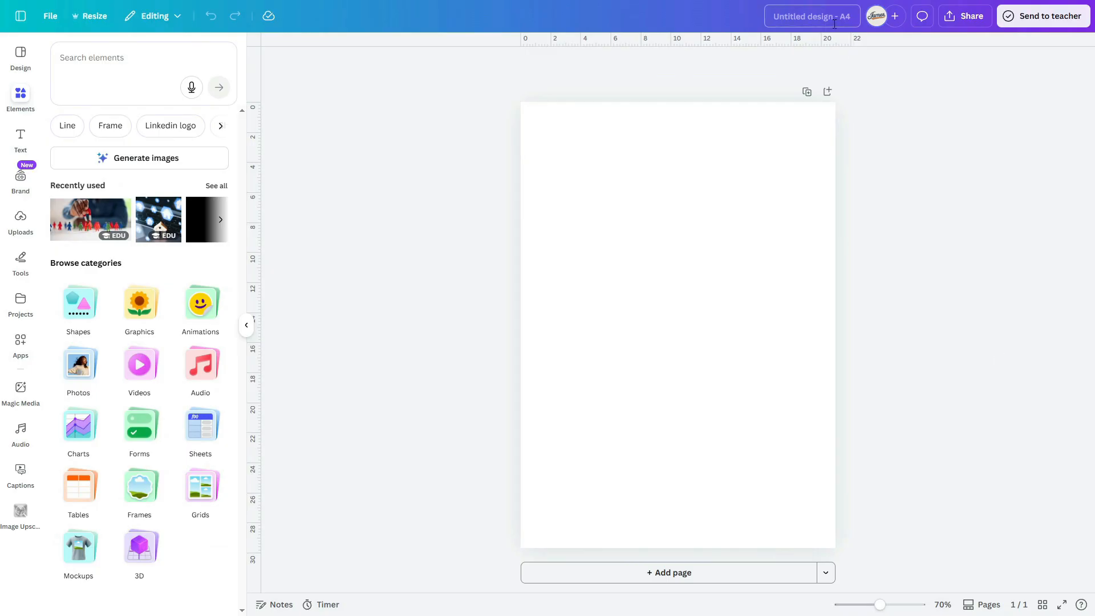
# Rename the design as "Wedding Bar Menu".
pyautogui.write('Wedding Bar Menu')
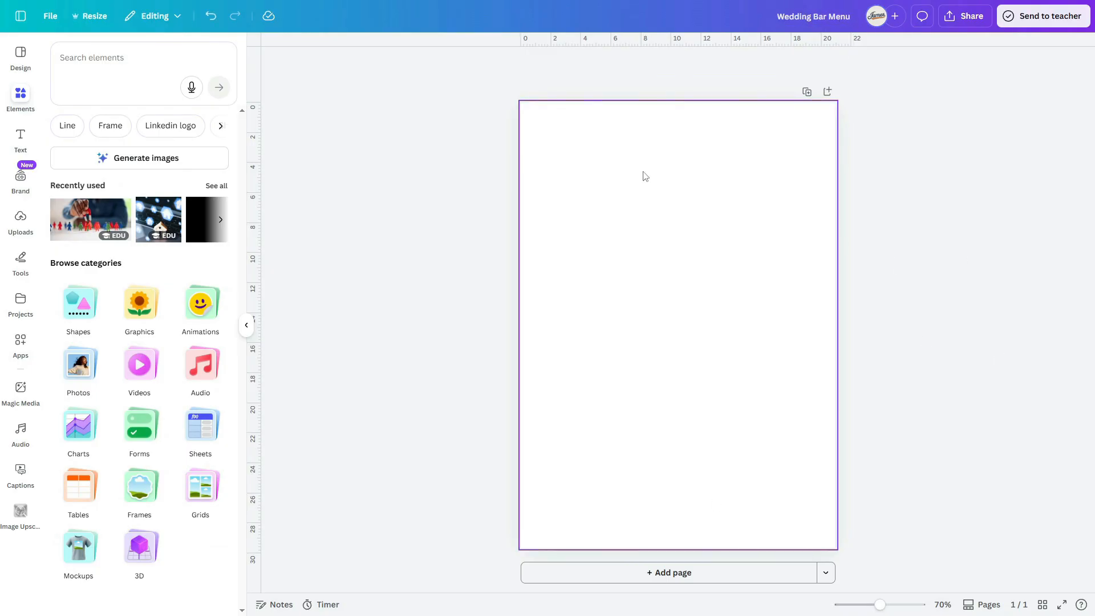
pyautogui.click(650, 292)
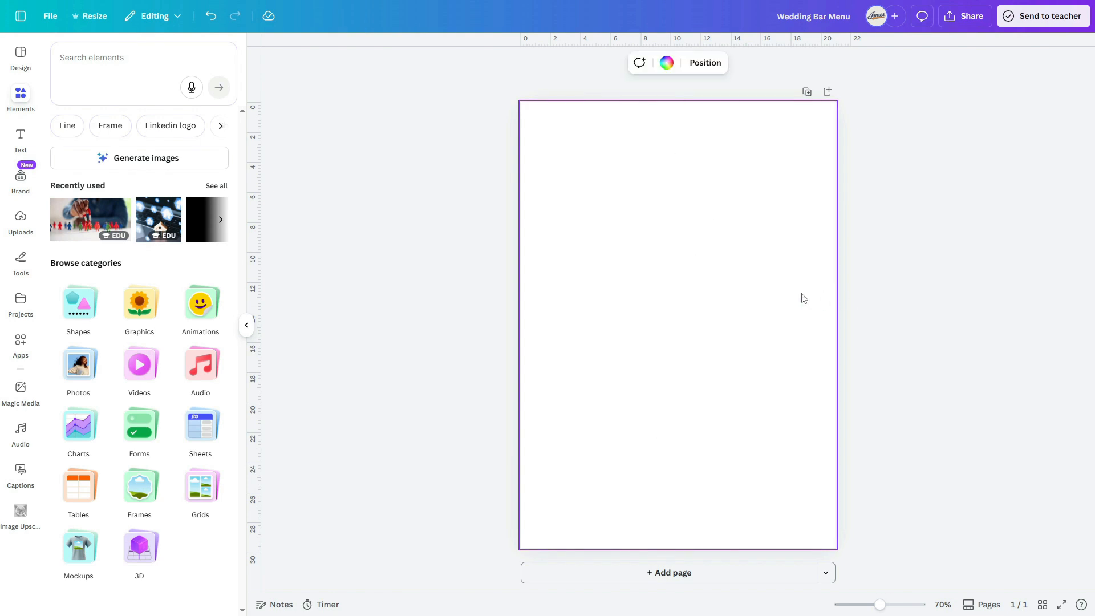
# Search the element graphics for "paper Texture" and add the tilted old parchment sheet with brown edges to the page.
pyautogui.click(119, 60)
pyautogui.write('pape')
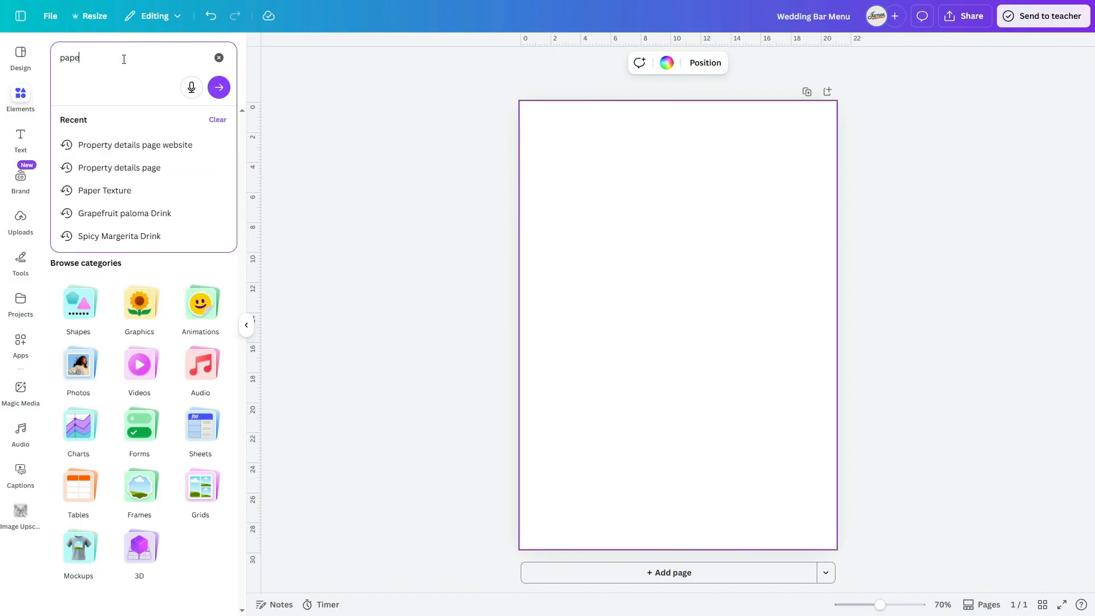
pyautogui.write('r Texture')
pyautogui.press('Return')
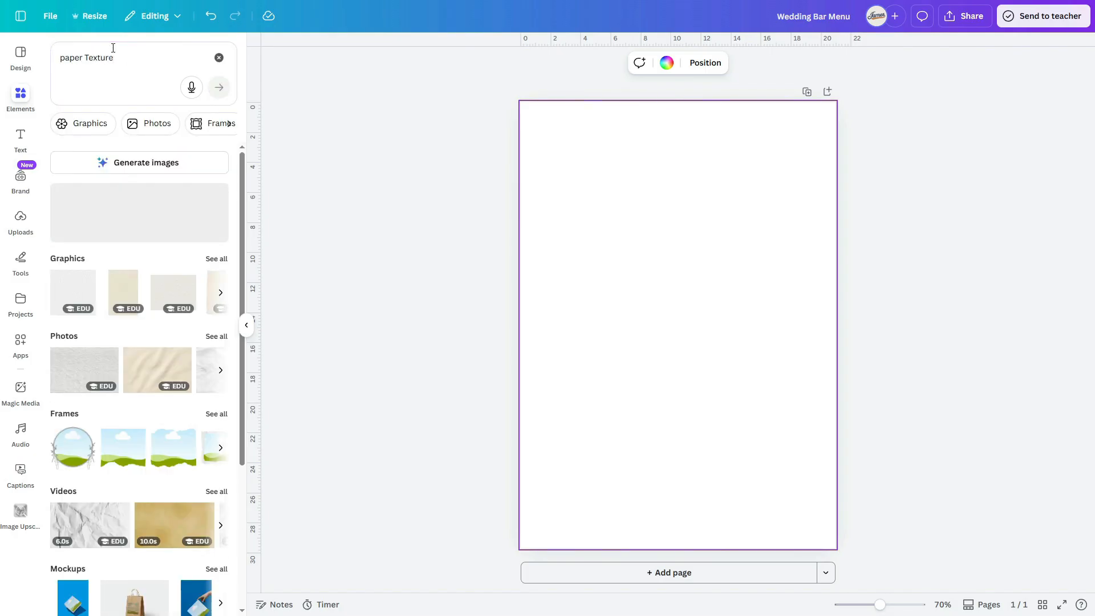
pyautogui.click(208, 261)
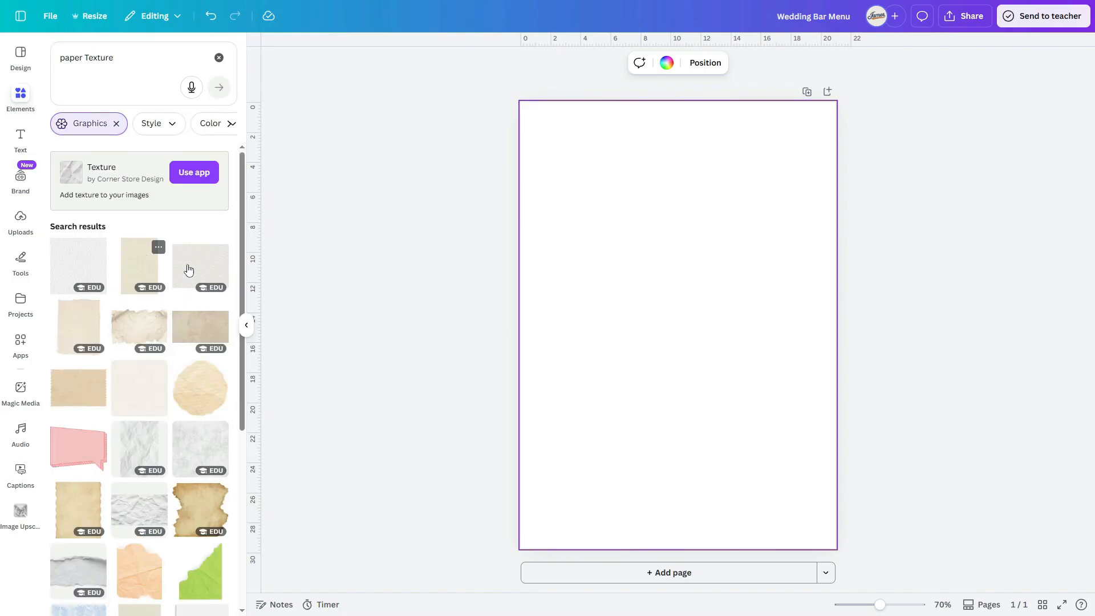
pyautogui.scroll(-6, 165, 336)
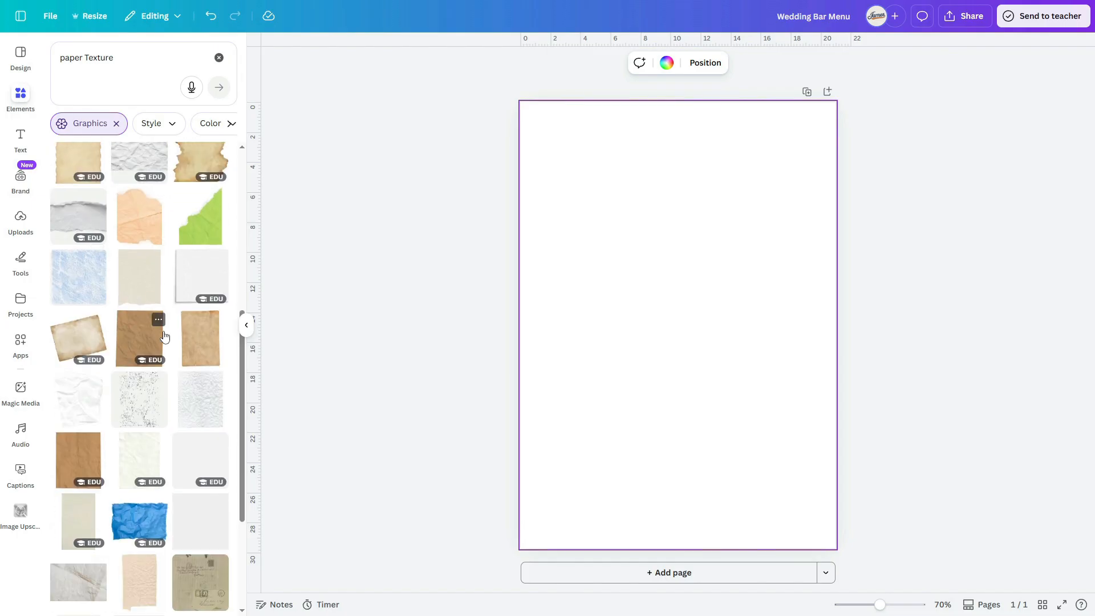
pyautogui.click(69, 351)
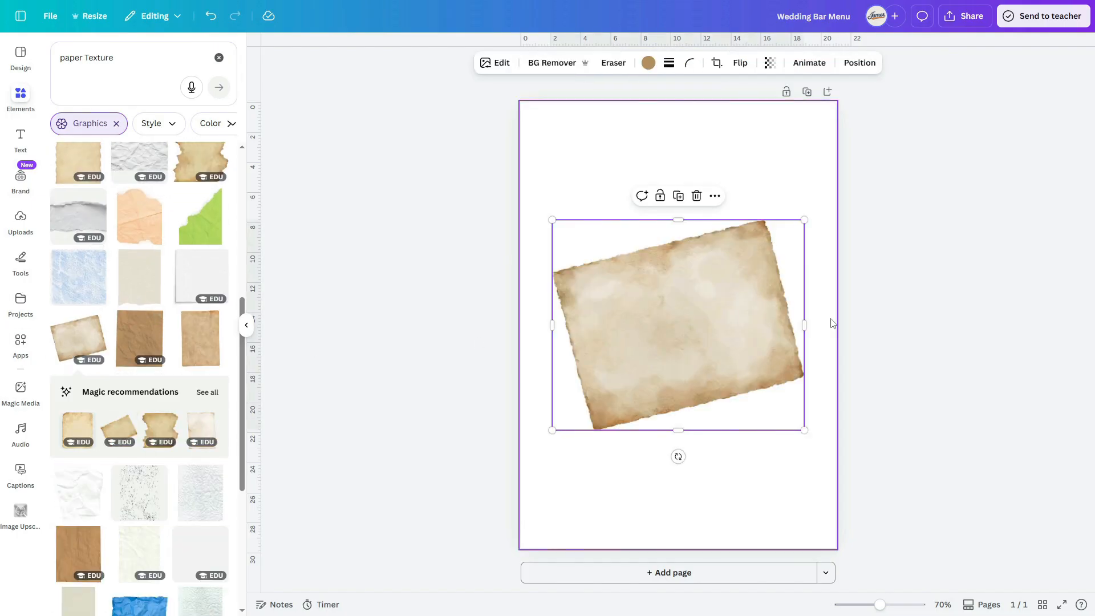
# Rotate the parchment graphic to portrait orientation and enlarge it until it covers the whole page.
pyautogui.click(751, 333)
pyautogui.moveTo(679, 455); pyautogui.dragTo(533, 283)
pyautogui.moveTo(630, 297); pyautogui.dragTo(544, 176)
pyautogui.moveTo(661, 356); pyautogui.dragTo(838, 582)
pyautogui.moveTo(735, 273); pyautogui.dragTo(744, 227)
pyautogui.moveTo(391, 504); pyautogui.dragTo(367, 529)
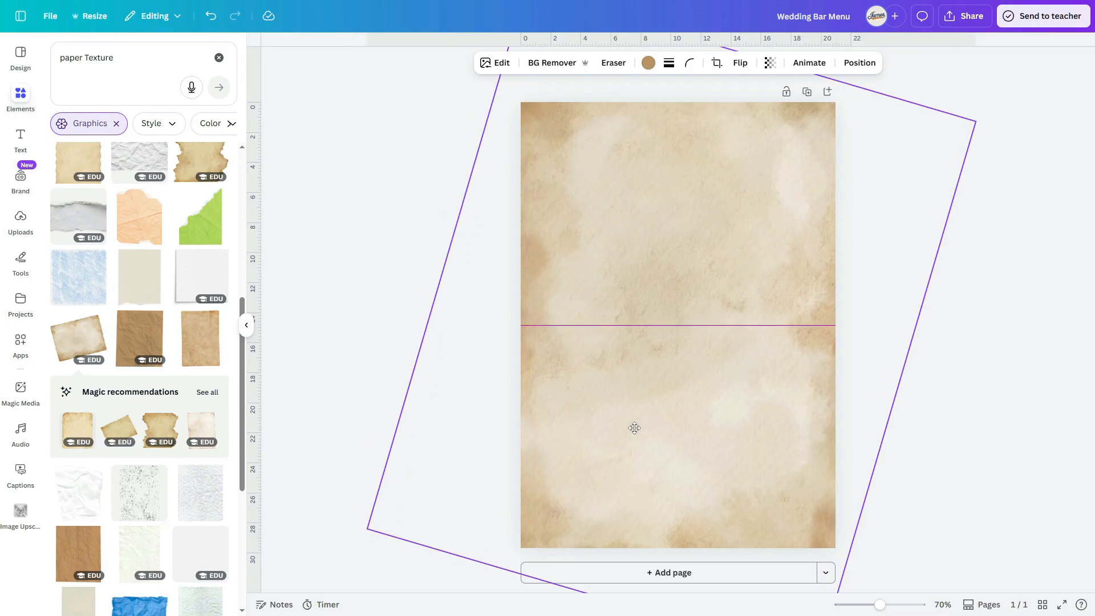
# Make the parchment graphic mostly transparent so it forms a pale cream background.
pyautogui.click(771, 62)
pyautogui.click(730, 111)
pyautogui.click(964, 322)
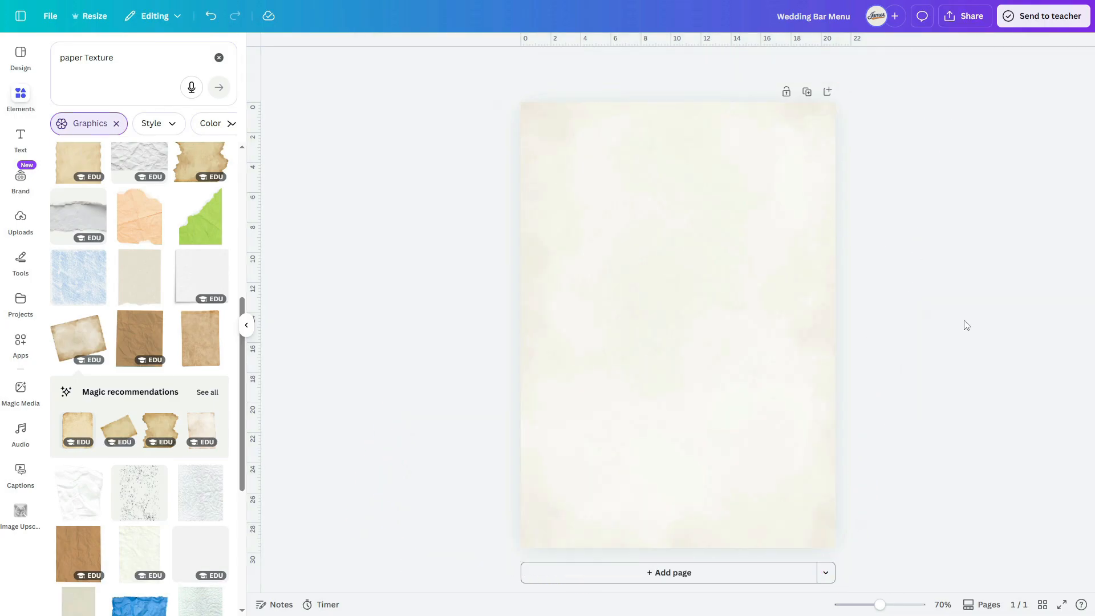
# Search the graphics for "Header" and add the red watercolor band to the page.
pyautogui.scroll(-3, 711, 335)
pyautogui.scroll(4, 711, 335)
pyautogui.scroll(-3, 712, 335)
pyautogui.click(674, 343)
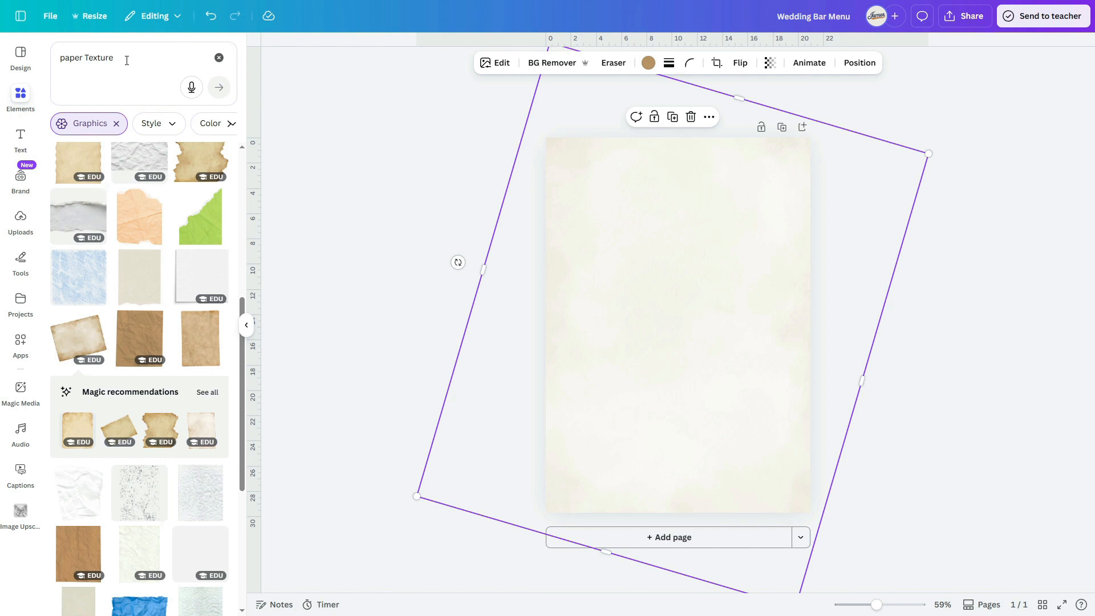
pyautogui.moveTo(126, 61); pyautogui.dragTo(58, 61)
pyautogui.write('Header')
pyautogui.press('Return')
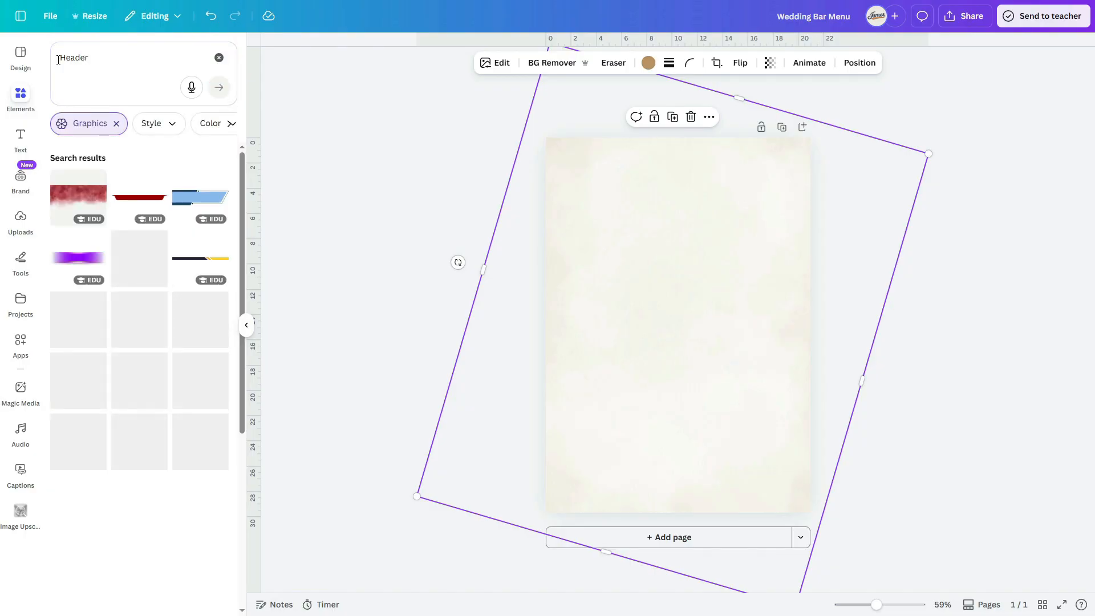
pyautogui.scroll(-3, 106, 530)
pyautogui.scroll(2, 137, 377)
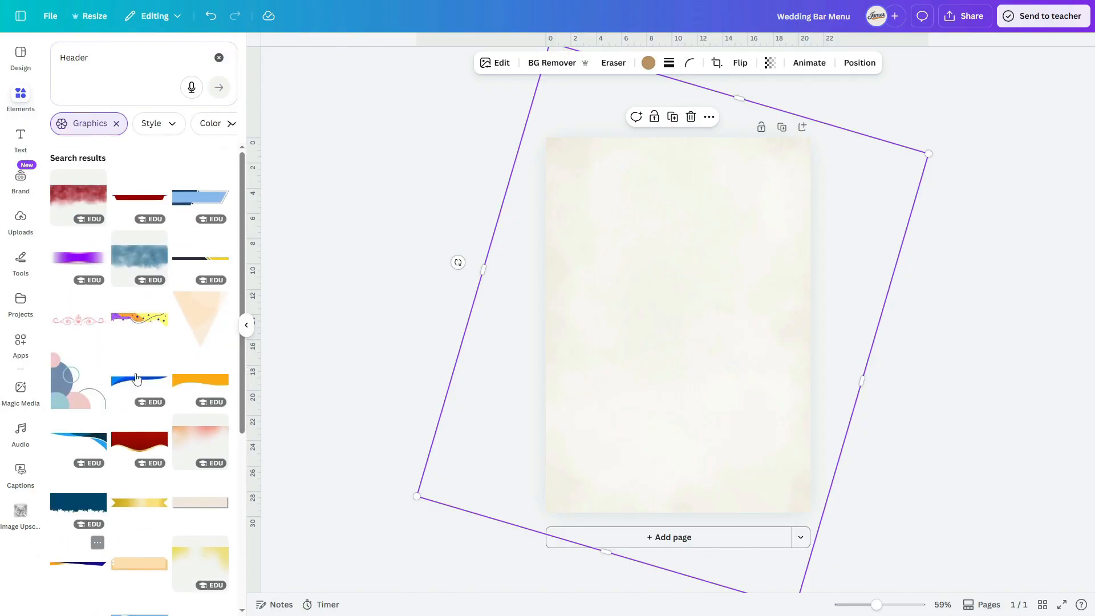
pyautogui.click(81, 204)
pyautogui.click(922, 384)
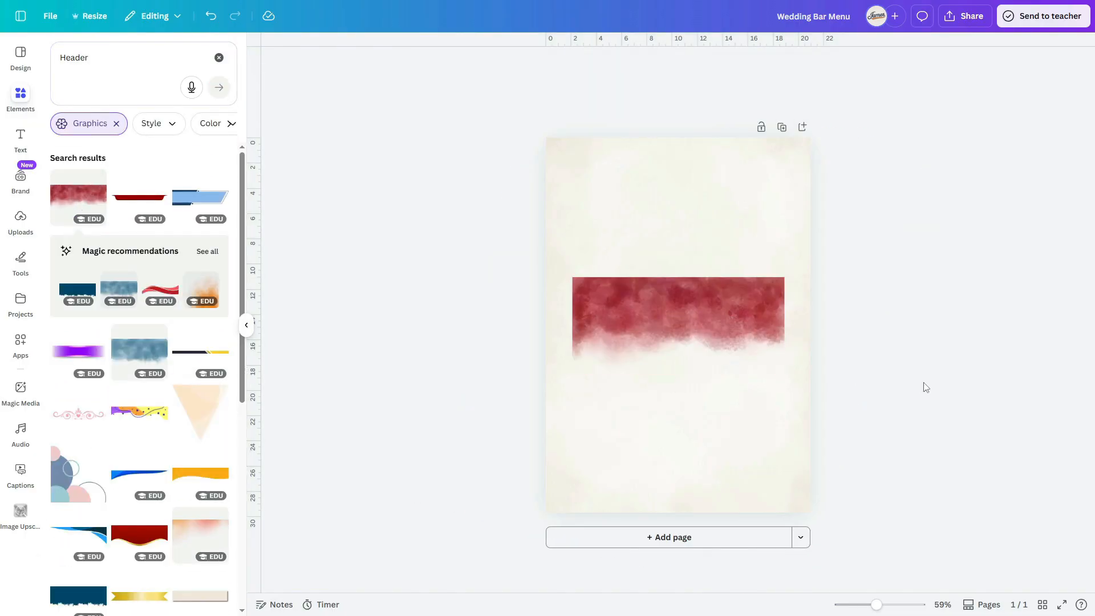
# Enlarge the red watercolor band beyond the page width and position it so only its faded edge covers the page's upper edge.
pyautogui.moveTo(698, 304); pyautogui.dragTo(664, 174)
pyautogui.moveTo(741, 215); pyautogui.dragTo(836, 306)
pyautogui.moveTo(643, 197); pyautogui.dragTo(629, 141)
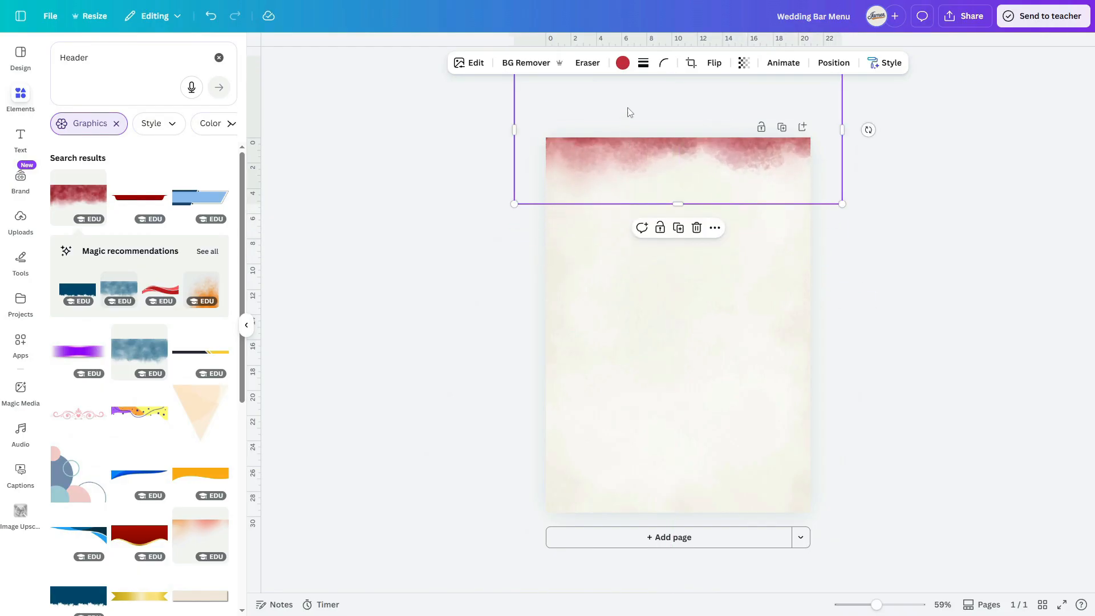
# Recolor the watercolor band with the darkest brown photo color and enlarge it slightly across the page's upper edge.
pyautogui.click(623, 63)
pyautogui.click(144, 268)
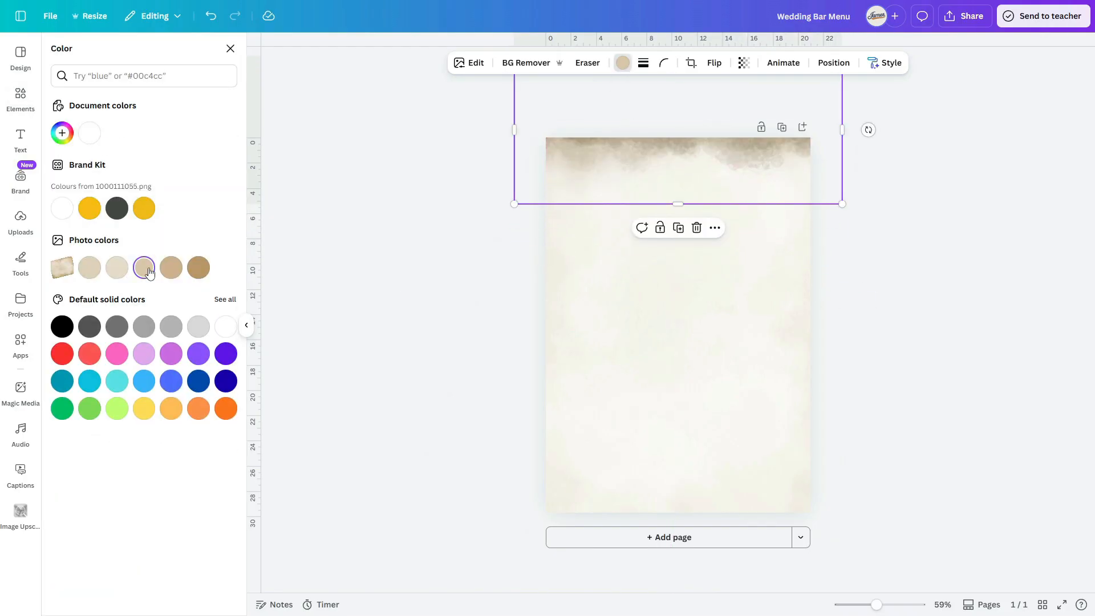
pyautogui.click(199, 268)
pyautogui.moveTo(843, 204); pyautogui.dragTo(851, 207)
pyautogui.moveTo(514, 206); pyautogui.dragTo(506, 212)
pyautogui.moveTo(599, 165); pyautogui.dragTo(591, 156)
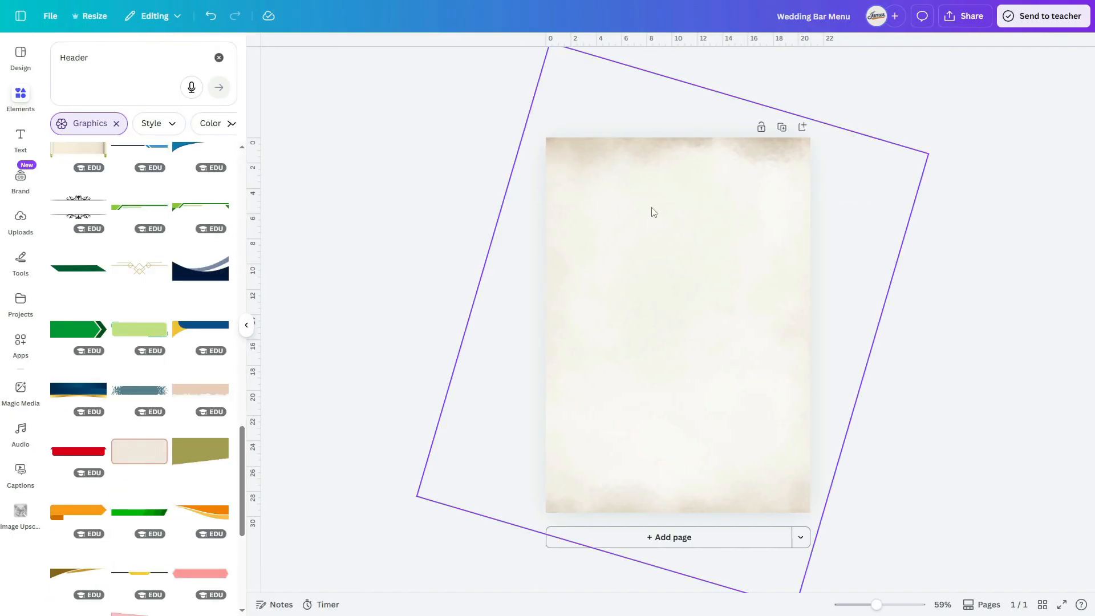
# Place two vertical margin guides on the page at about 2.1 cm and 18.9 cm.
pyautogui.moveTo(258, 279); pyautogui.dragTo(575, 294)
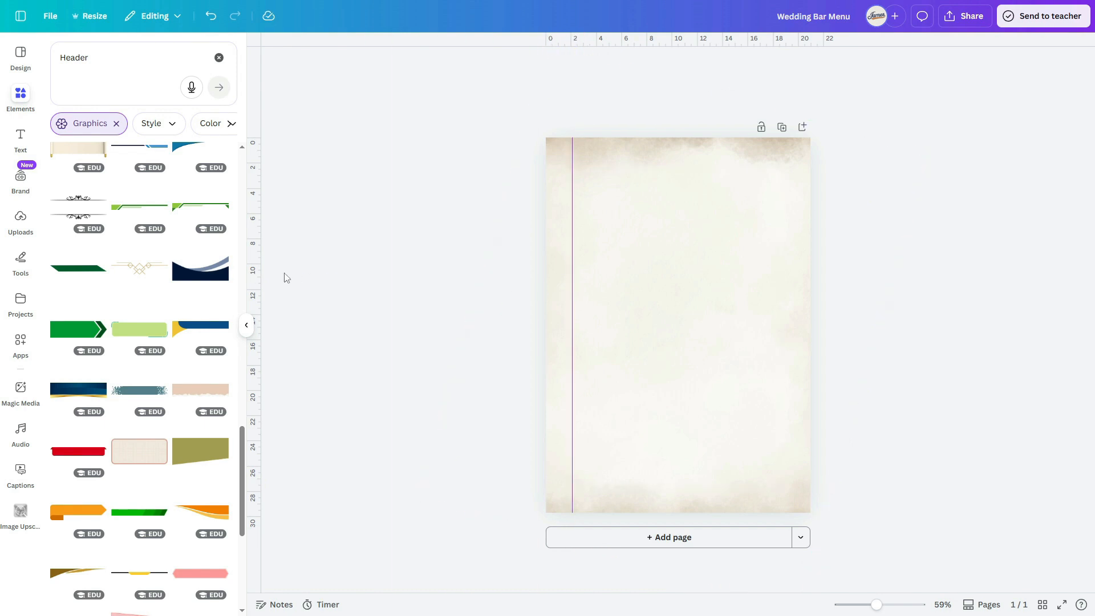
pyautogui.moveTo(445, 281); pyautogui.dragTo(785, 313)
# Add the heading "BAR MENU" in the upper part of the page and scale it to span the two guides.
pyautogui.click(20, 137)
pyautogui.click(115, 195)
pyautogui.write('BAR MENU')
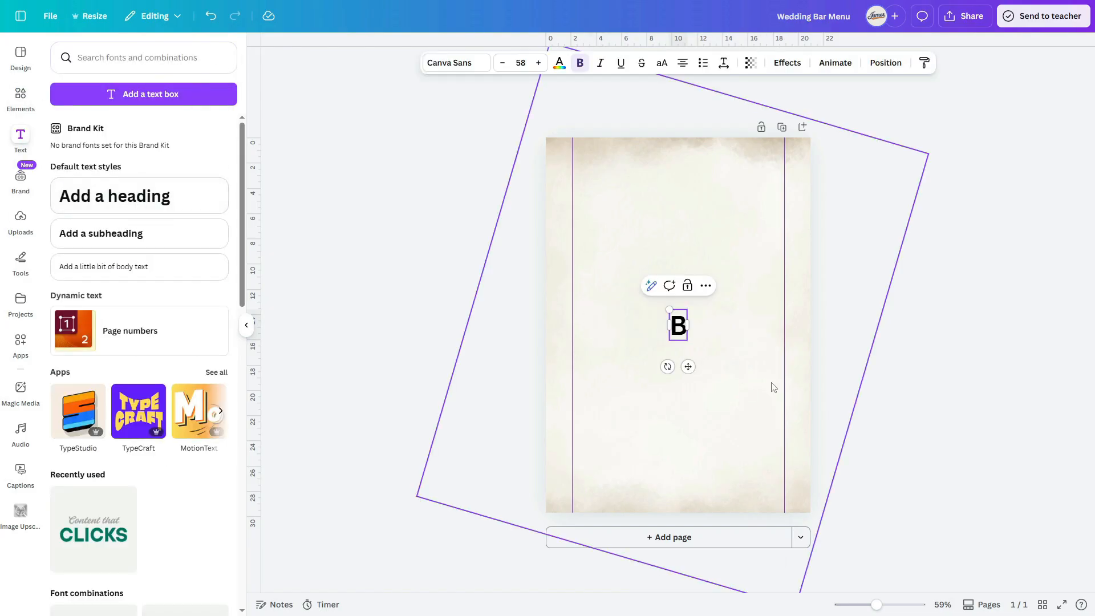
pyautogui.moveTo(656, 322); pyautogui.dragTo(627, 200)
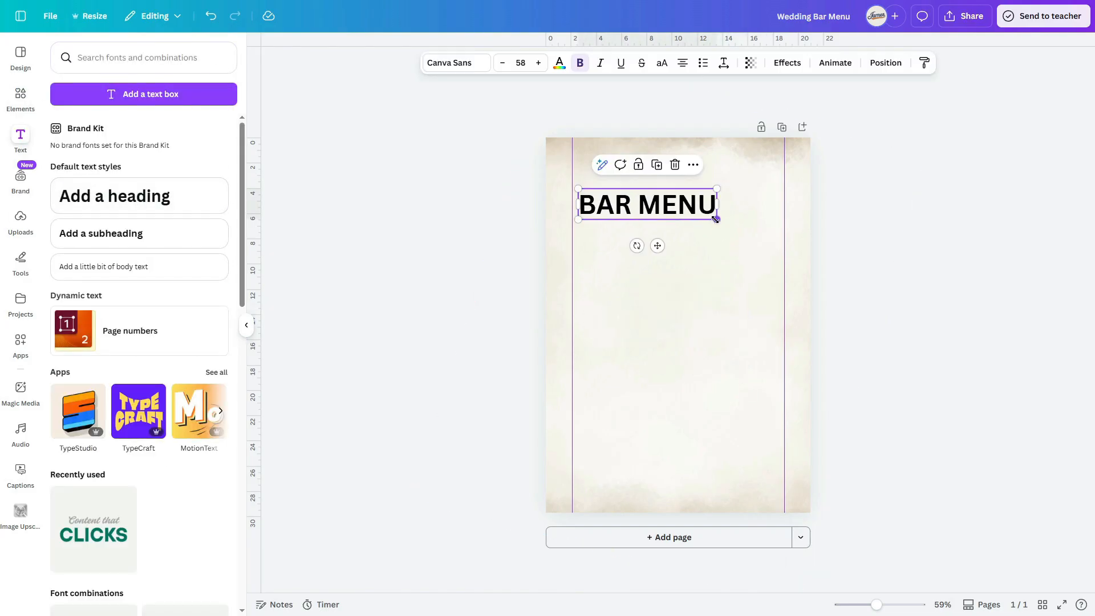
pyautogui.moveTo(717, 220); pyautogui.dragTo(785, 235)
pyautogui.moveTo(579, 234); pyautogui.dragTo(572, 237)
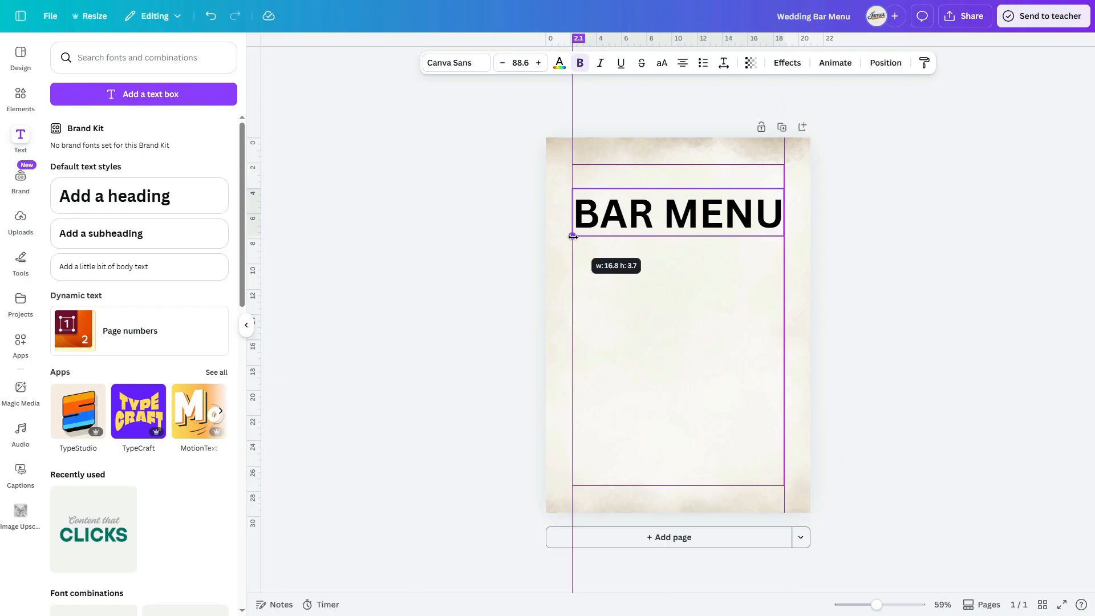
pyautogui.click(914, 303)
# Set the BAR MENU heading in Times New Roman at size 81.4 with wider letter spacing.
pyautogui.click(669, 207)
pyautogui.click(456, 63)
pyautogui.write('ti')
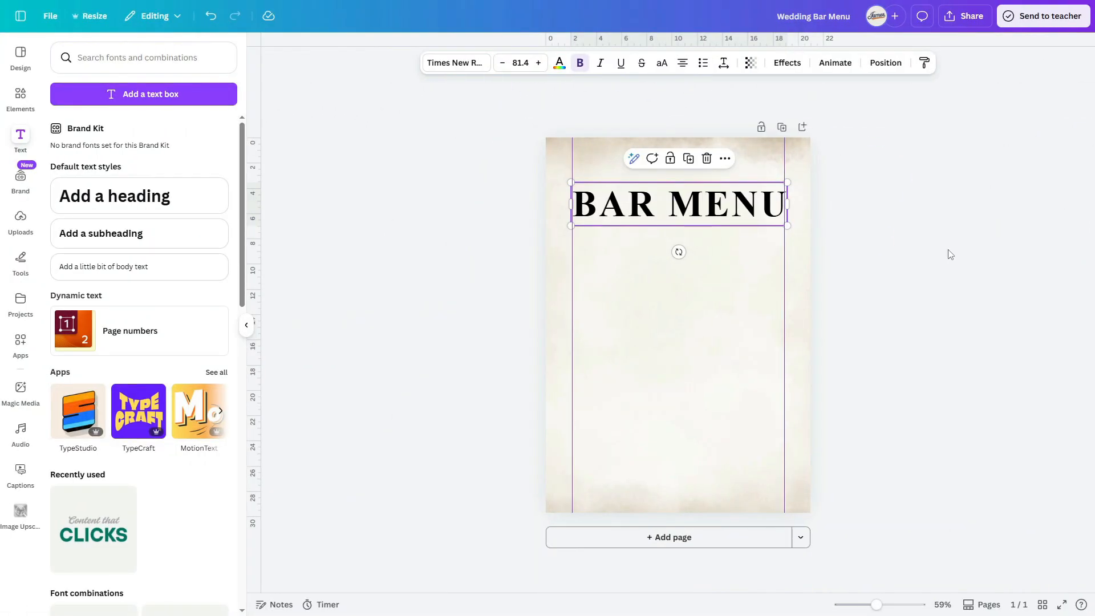
pyautogui.click(951, 254)
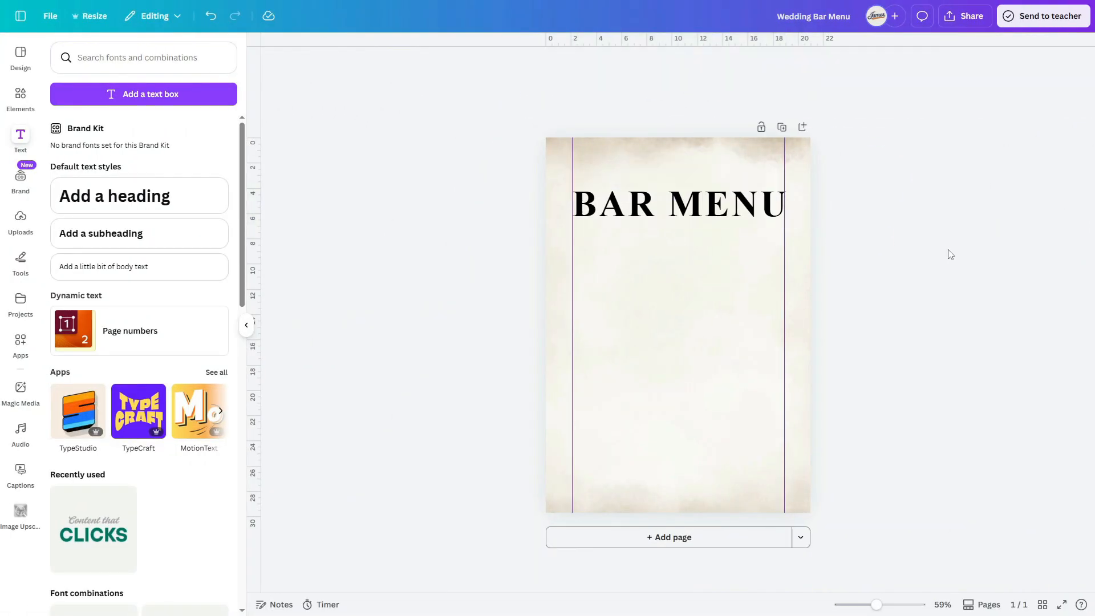
# Add a second heading reading "Signature Drinks" in the middle of the page.
pyautogui.click(68, 196)
pyautogui.write('Signat')
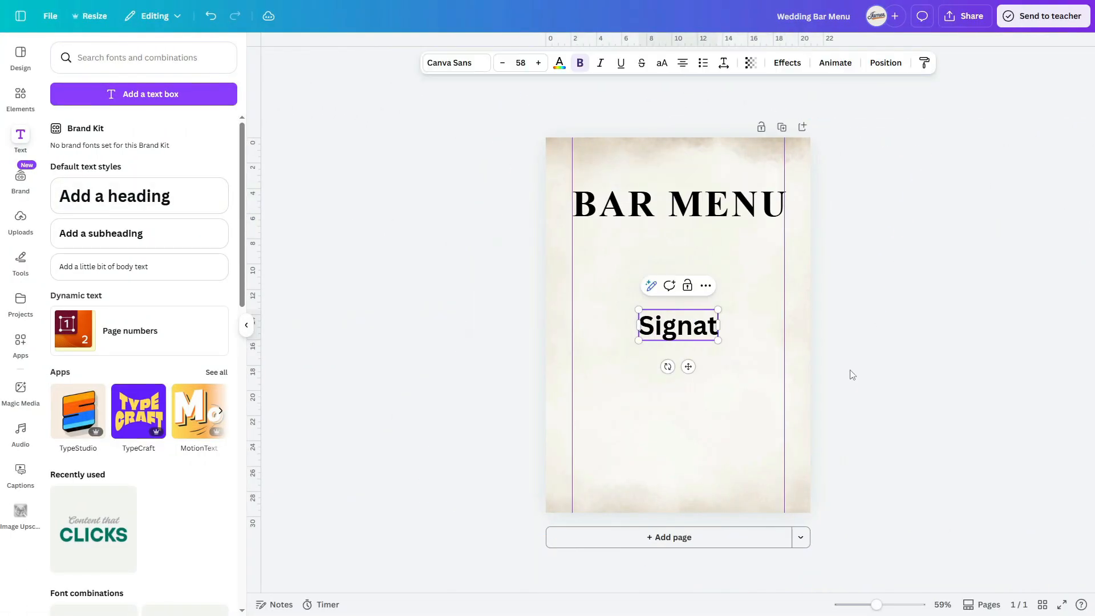
pyautogui.write('ure Drinks')
pyautogui.press('Escape')
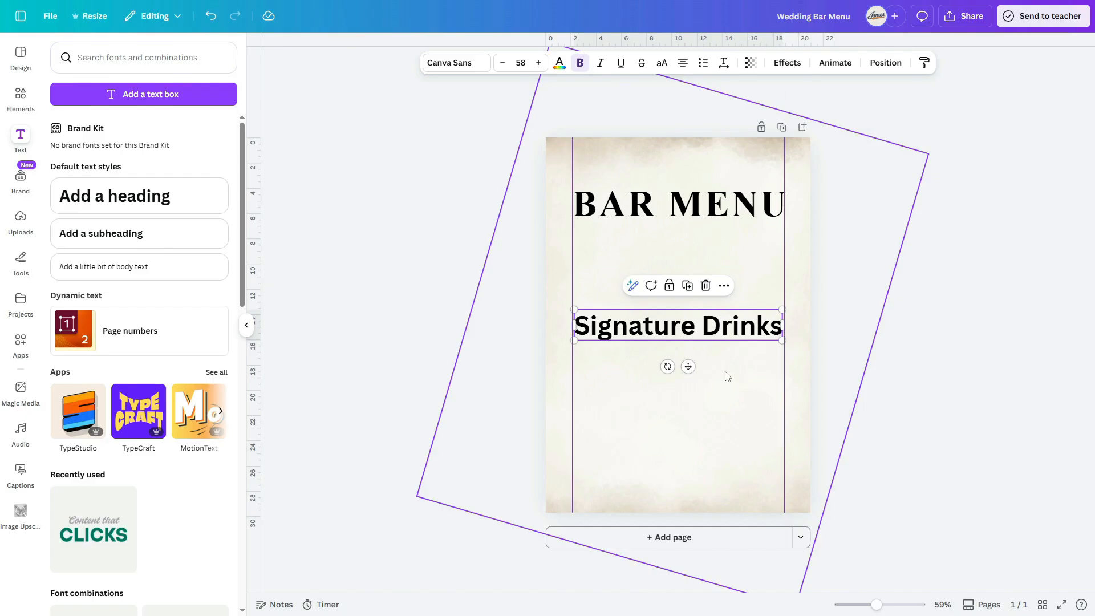
# Change the Signature Drinks text to the Mistrully font.
pyautogui.click(454, 67)
pyautogui.tripleClick(91, 104)
pyautogui.write('mistr')
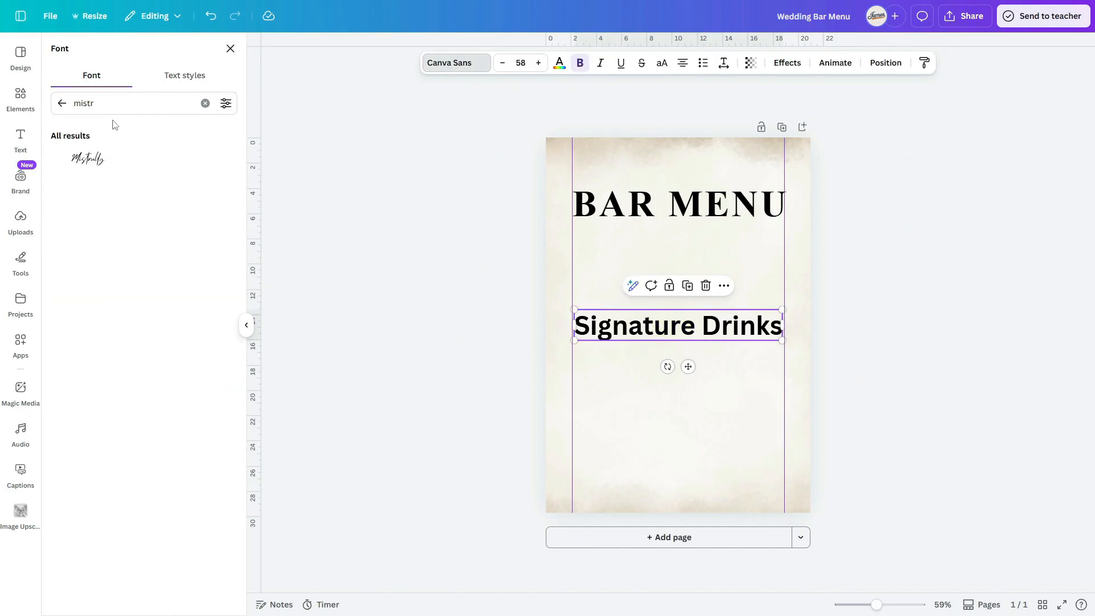
pyautogui.click(114, 159)
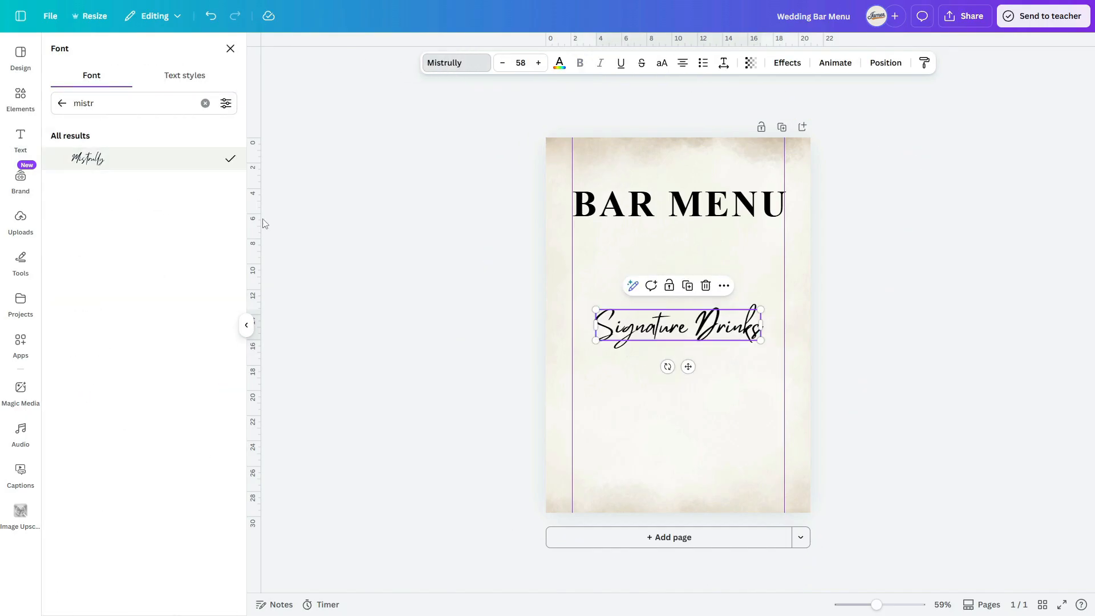
pyautogui.click(911, 350)
# Shrink the Signature Drinks text to size 36.8 directly beneath BAR MENU and color it dark gray.
pyautogui.moveTo(765, 307)
pyautogui.mouseDown()
pyautogui.moveTo(667, 323)
pyautogui.moveTo(681, 237)
pyautogui.mouseUp()
pyautogui.click(975, 249)
pyautogui.click(673, 235)
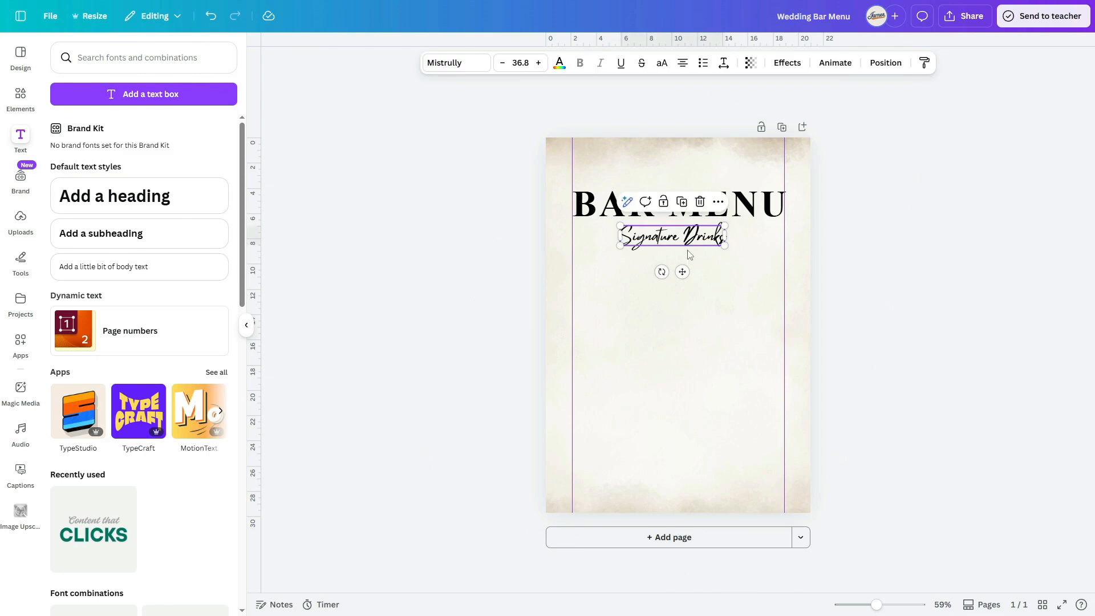
pyautogui.click(560, 63)
pyautogui.click(61, 133)
pyautogui.click(275, 276)
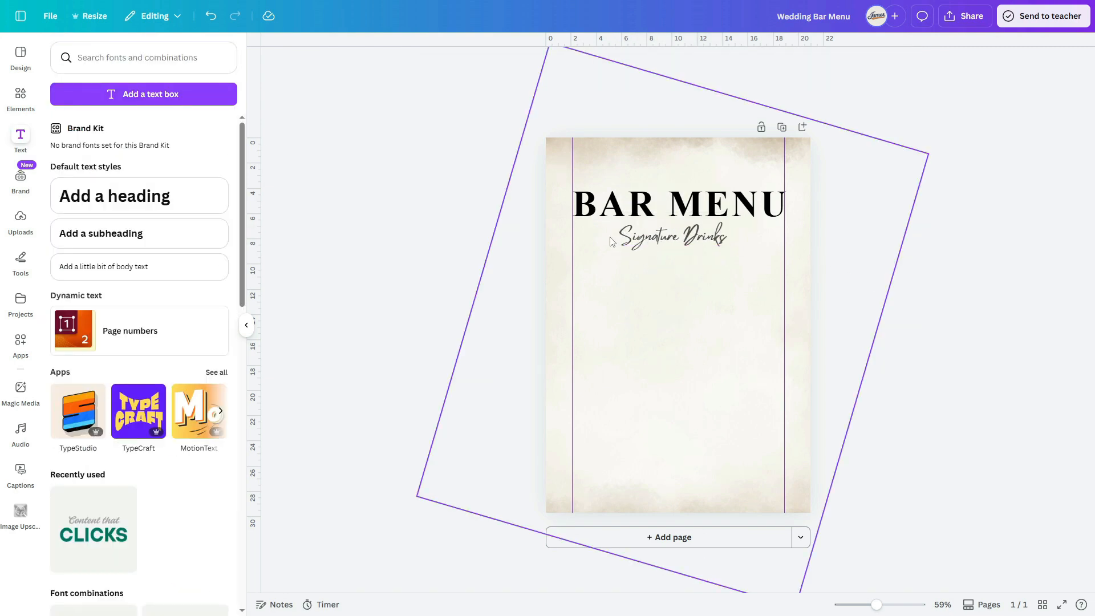
# Shrink the Signature Drinks text slightly further and center it under the BAR MENU heading.
pyautogui.scroll(3, 613, 236)
pyautogui.moveTo(625, 215); pyautogui.dragTo(631, 215)
pyautogui.moveTo(777, 222); pyautogui.dragTo(744, 215)
pyautogui.moveTo(682, 198); pyautogui.dragTo(705, 198)
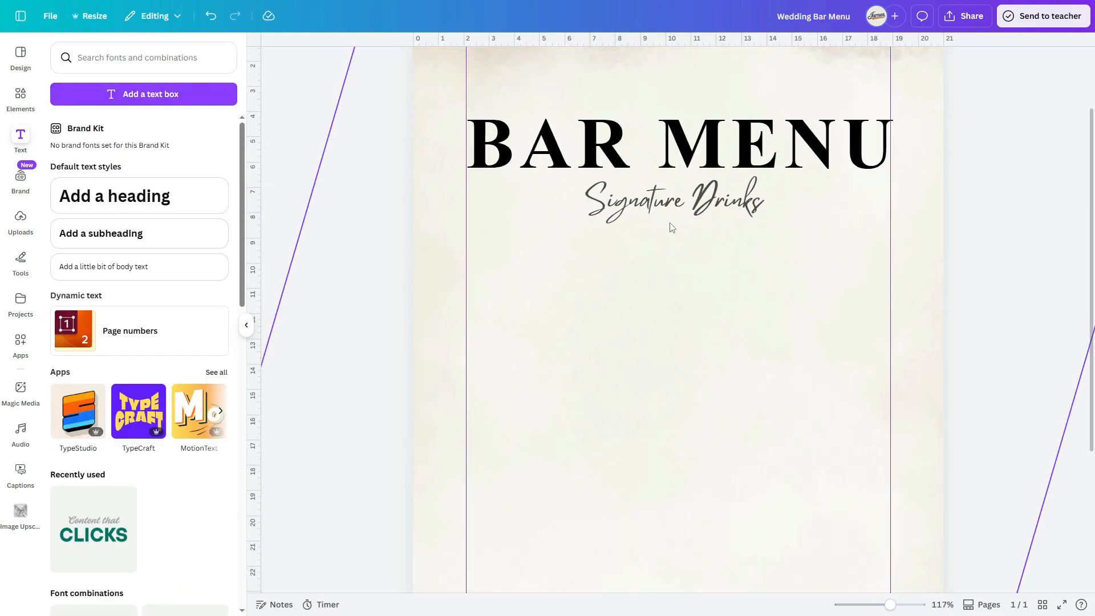
# Insert a solid line from the shapes, shorten it to about 2 cm and place it just left of Signature Drinks.
pyautogui.click(19, 97)
pyautogui.click(219, 58)
pyautogui.click(86, 312)
pyautogui.click(66, 263)
pyautogui.moveTo(672, 384); pyautogui.dragTo(493, 199)
pyautogui.moveTo(416, 200); pyautogui.dragTo(528, 202)
# Set the stroke weight of the short line beside Signature Drinks to 1.
pyautogui.click(567, 63)
pyautogui.moveTo(500, 164); pyautogui.dragTo(494, 166)
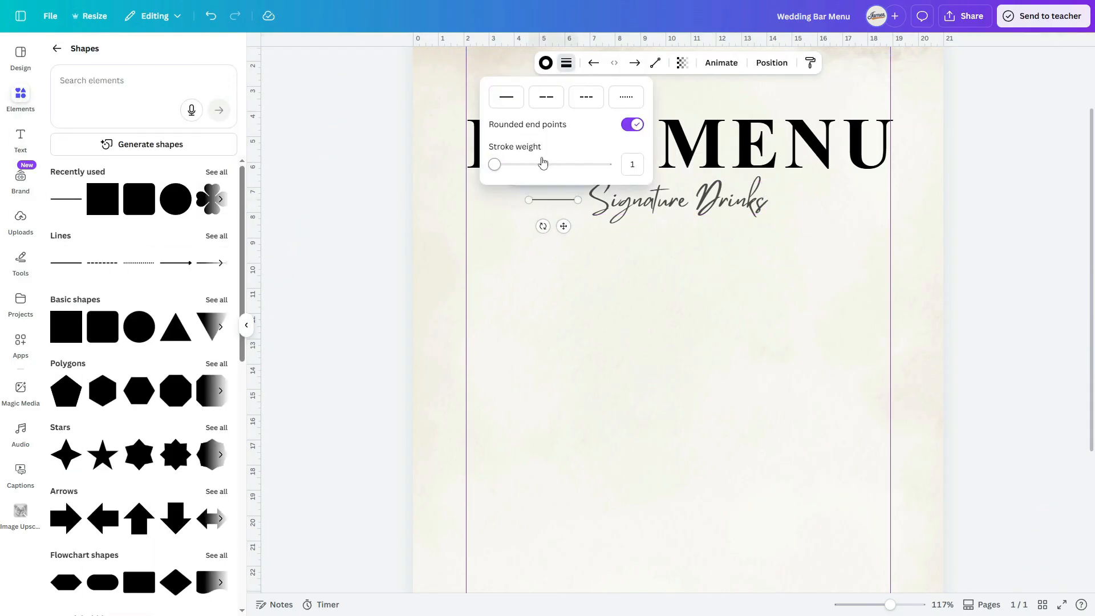
pyautogui.click(546, 63)
pyautogui.click(1068, 286)
pyautogui.hotkey('ctrl', 'z')
# Place a copy of the short line on the right side of Signature Drinks, level with the original.
pyautogui.scroll(-2, 1068, 287)
pyautogui.click(569, 216)
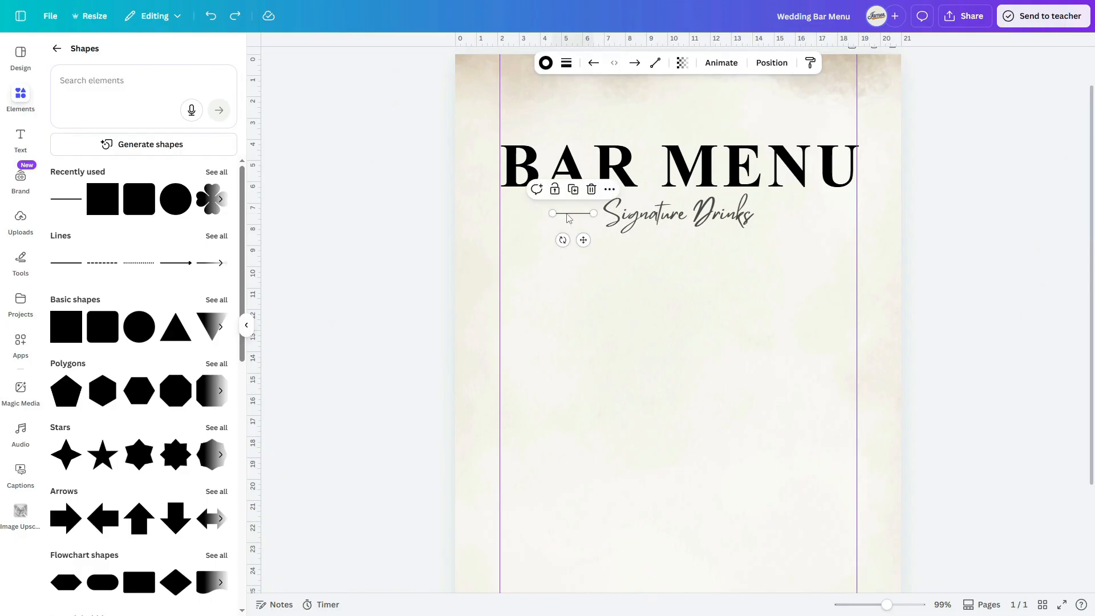
pyautogui.moveTo(579, 216); pyautogui.dragTo(778, 236)
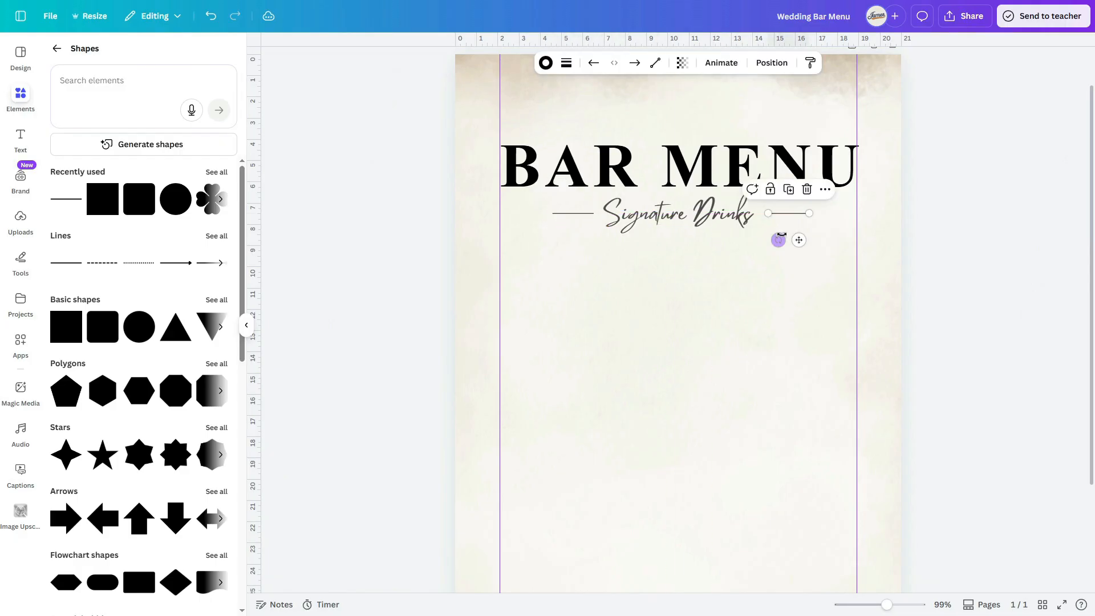
pyautogui.click(963, 320)
pyautogui.scroll(-3, 900, 321)
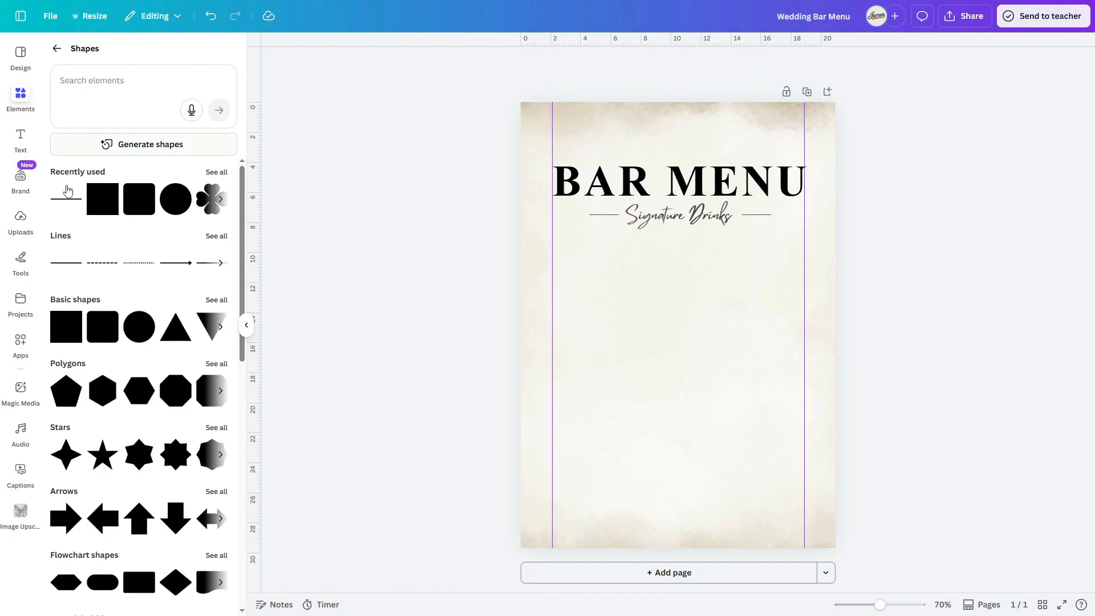
# Add a heading text with the couple's first names in capitals, joined by an ampersand, above BAR MENU.
pyautogui.click(21, 138)
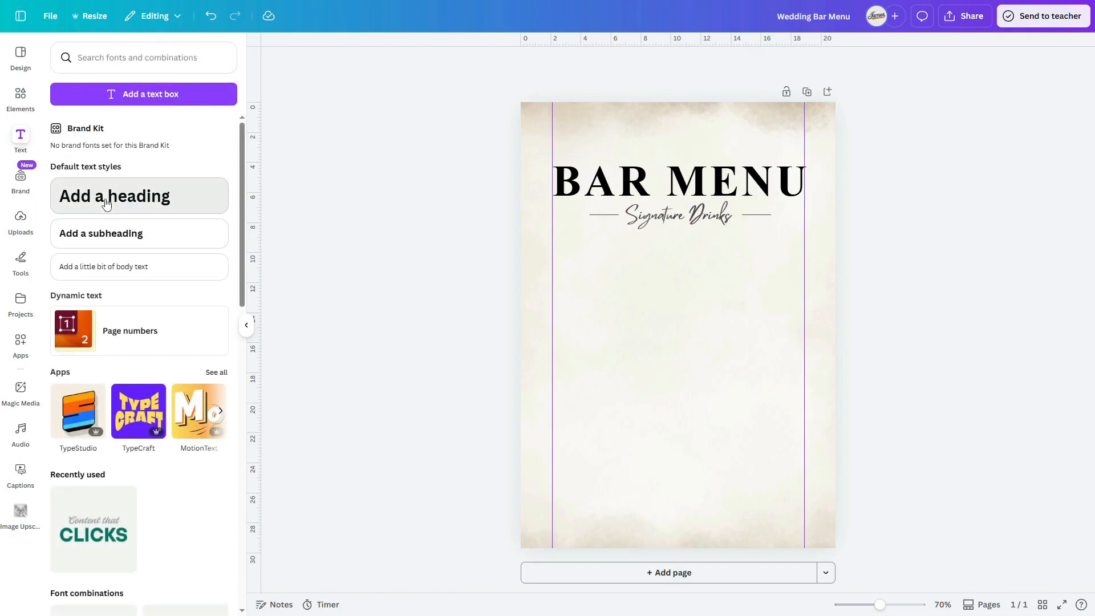
pyautogui.click(104, 199)
pyautogui.write('James')
pyautogui.press('BackSpace')
pyautogui.press('BackSpace')
pyautogui.press('BackSpace')
pyautogui.press('BackSpace')
pyautogui.press('BackSpace')
pyautogui.write('JAMES & ELLA')
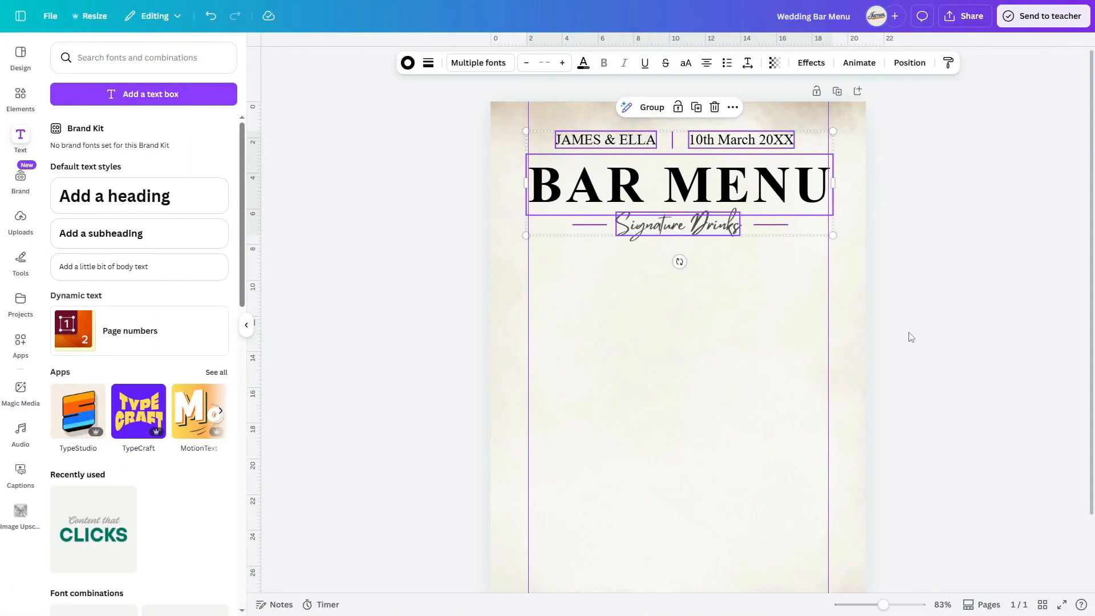
pyautogui.click(911, 337)
# Search the graphics for "Spicy Margerita Drink" and insert the illustrated margarita glass with lime and jalapeño slices.
pyautogui.scroll(-3, 911, 337)
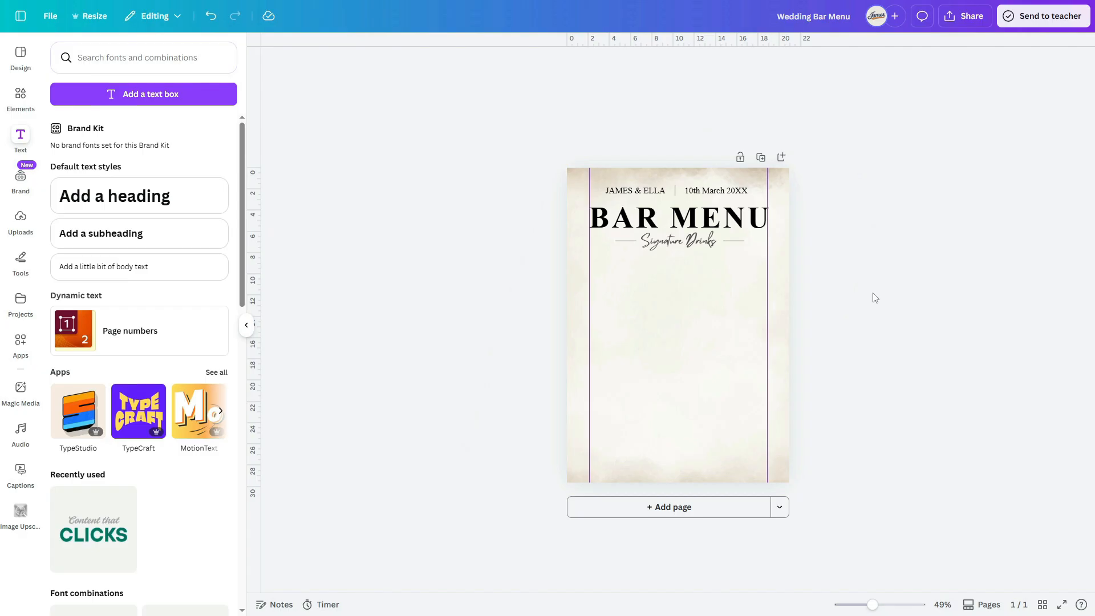
pyautogui.scroll(5, 675, 292)
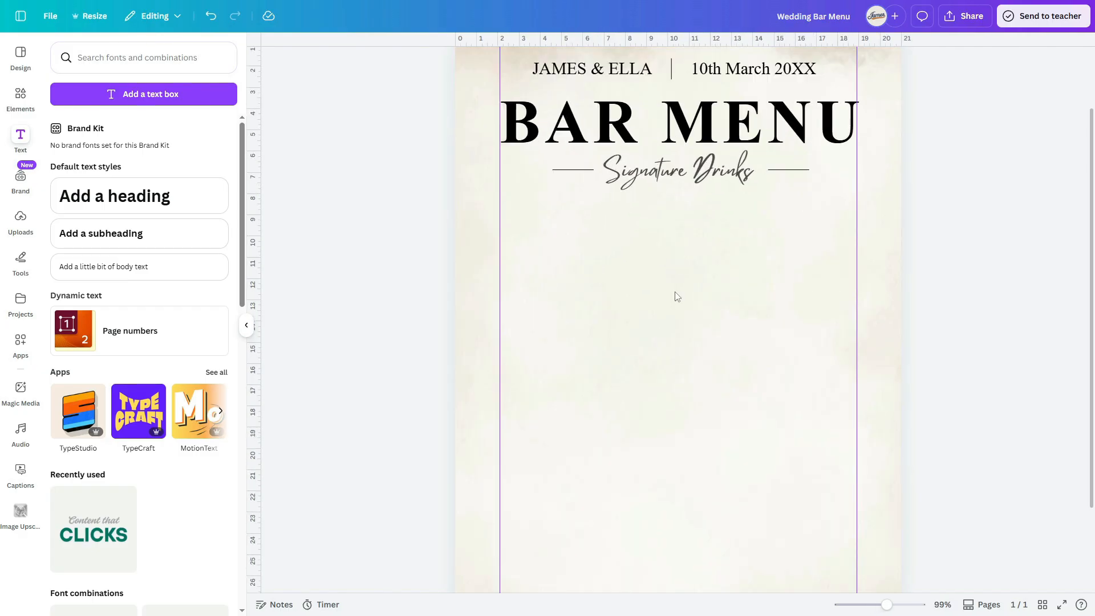
pyautogui.click(20, 110)
pyautogui.write('Spicy')
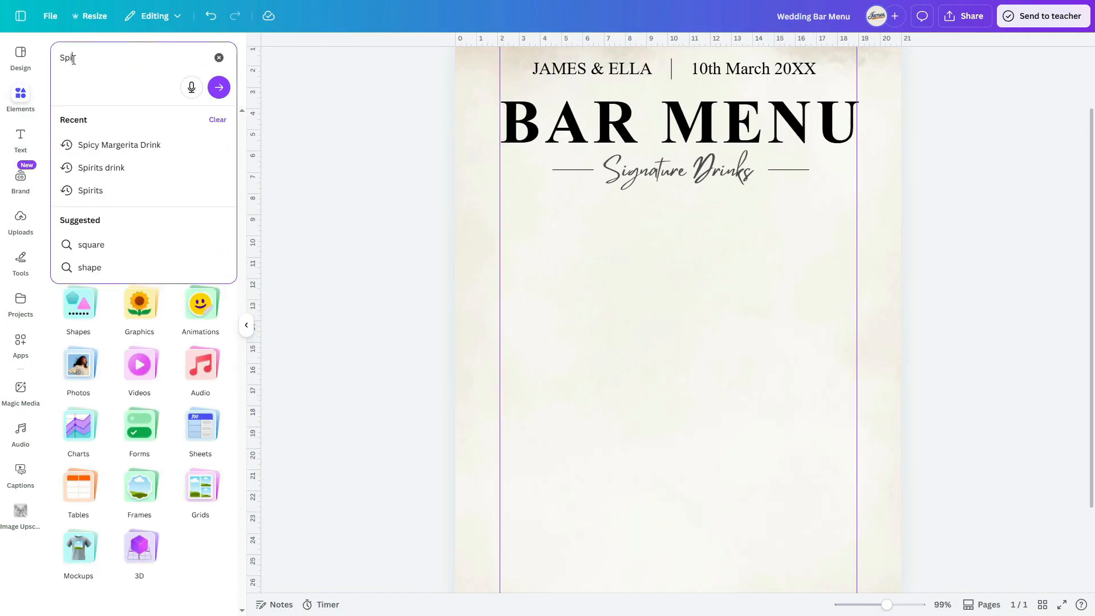
pyautogui.click(119, 145)
pyautogui.click(86, 122)
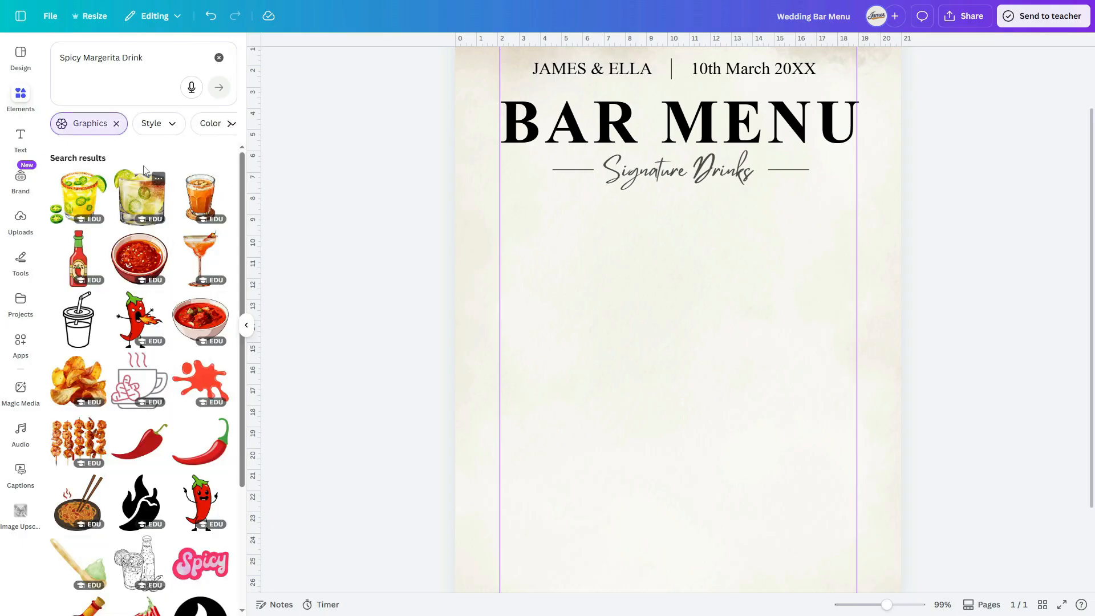
pyautogui.click(140, 194)
# Shrink the margarita image and place it below Signature Drinks in the left half of the page.
pyautogui.moveTo(847, 573); pyautogui.dragTo(575, 272)
pyautogui.moveTo(539, 231); pyautogui.dragTo(570, 253)
pyautogui.moveTo(607, 294); pyautogui.dragTo(615, 302)
pyautogui.moveTo(573, 260); pyautogui.dragTo(570, 260)
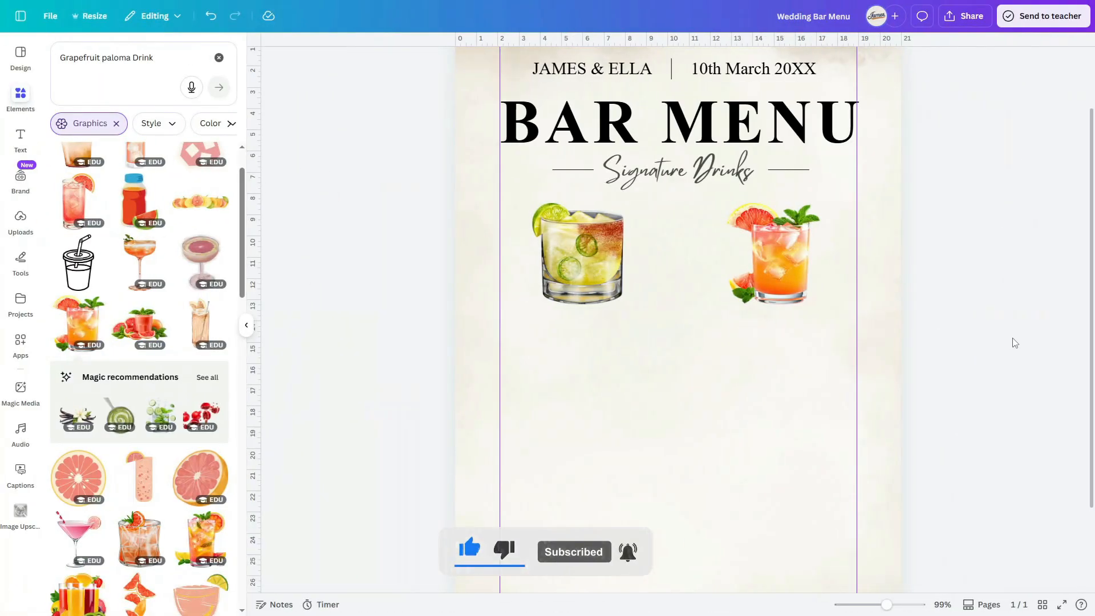
# Place copies of the header text under the two drink images and reword them as Spicy Margarita and Grapefruit Paloma.
pyautogui.moveTo(552, 65); pyautogui.dragTo(772, 333)
pyautogui.doubleClick(546, 325)
pyautogui.write('Spicy Margarita')
pyautogui.click(929, 370)
pyautogui.doubleClick(762, 335)
pyautogui.write('Grapefruit Paloma')
pyautogui.click(1014, 367)
pyautogui.click(951, 373)
# Duplicate the Spicy Margarita label below itself, replace its text with the margarita's ingredient line copied from the Word document, and narrow the text box.
pyautogui.click(605, 335)
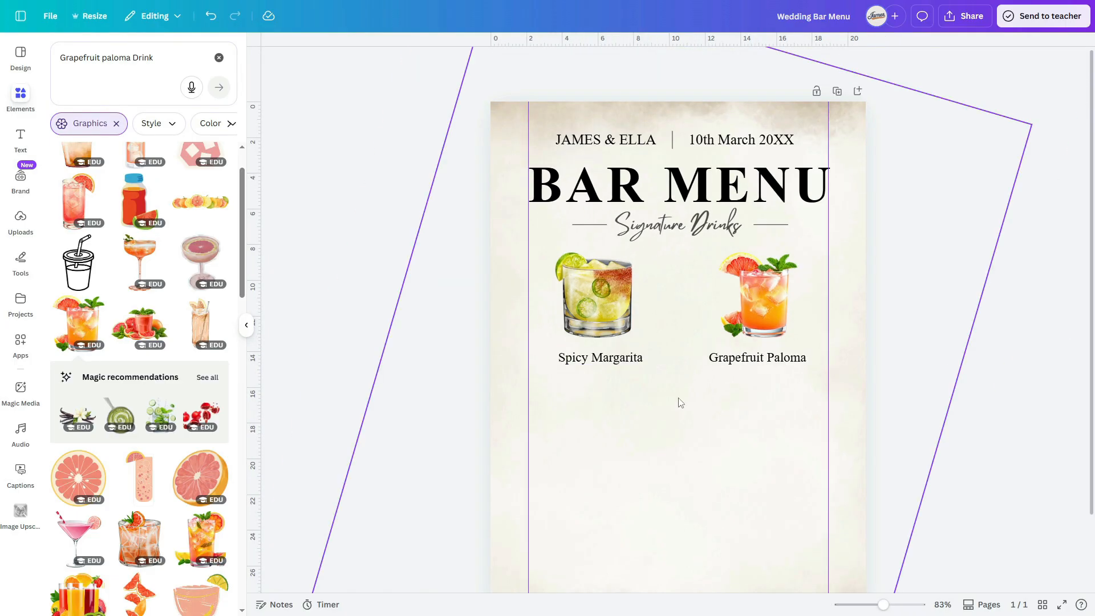
pyautogui.moveTo(599, 357); pyautogui.dragTo(587, 389)
pyautogui.doubleClick(588, 389)
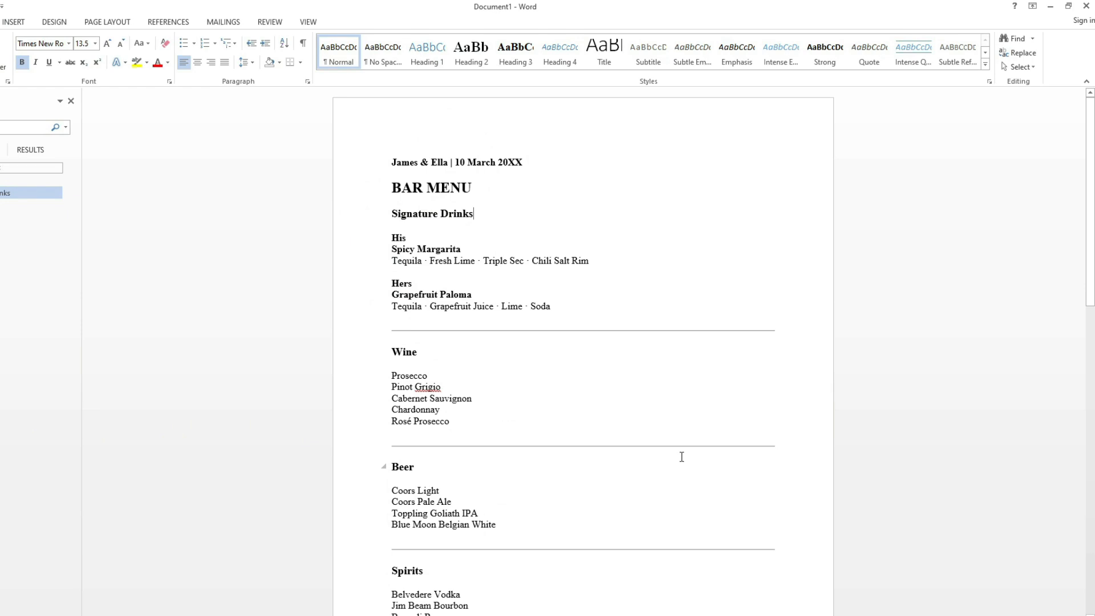
pyautogui.tripleClick(452, 267)
pyautogui.rightClick(569, 264)
pyautogui.click(595, 281)
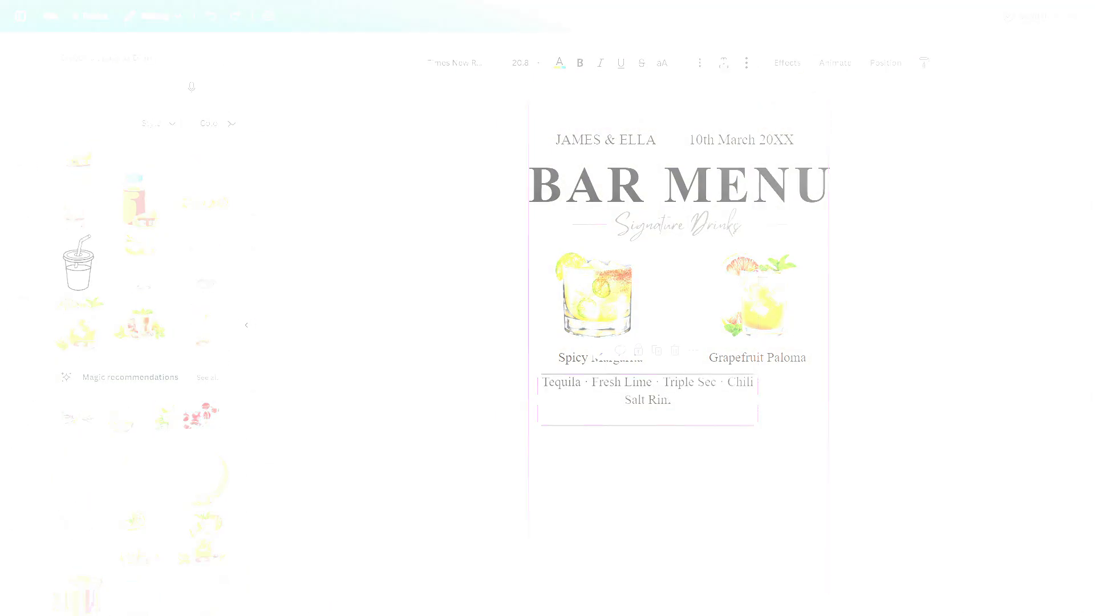
pyautogui.moveTo(758, 400); pyautogui.dragTo(678, 397)
pyautogui.click(940, 414)
# Set the margarita ingredient text to size 16.8 and color it dark grey.
pyautogui.click(636, 394)
pyautogui.click(502, 63)
pyautogui.click(502, 63)
pyautogui.click(502, 64)
pyautogui.click(502, 63)
pyautogui.click(560, 62)
pyautogui.click(115, 134)
pyautogui.click(935, 431)
# Move the margarita ingredient text up so it sits closely beneath the Spicy Margarita label.
pyautogui.scroll(5, 627, 422)
pyautogui.moveTo(589, 372); pyautogui.dragTo(591, 367)
pyautogui.scroll(-5, 656, 399)
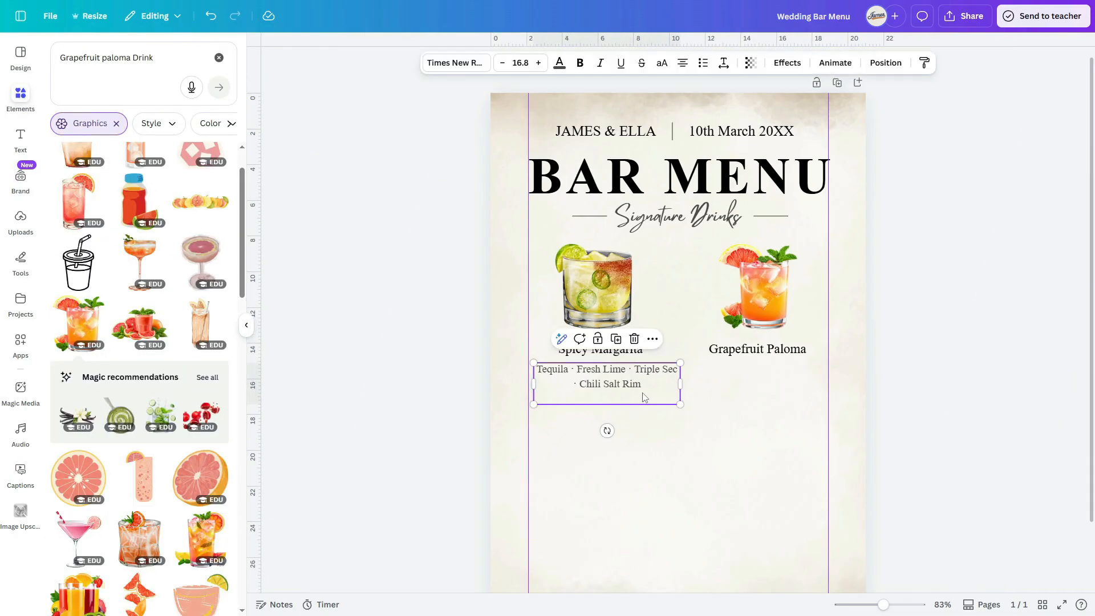
pyautogui.press('Escape')
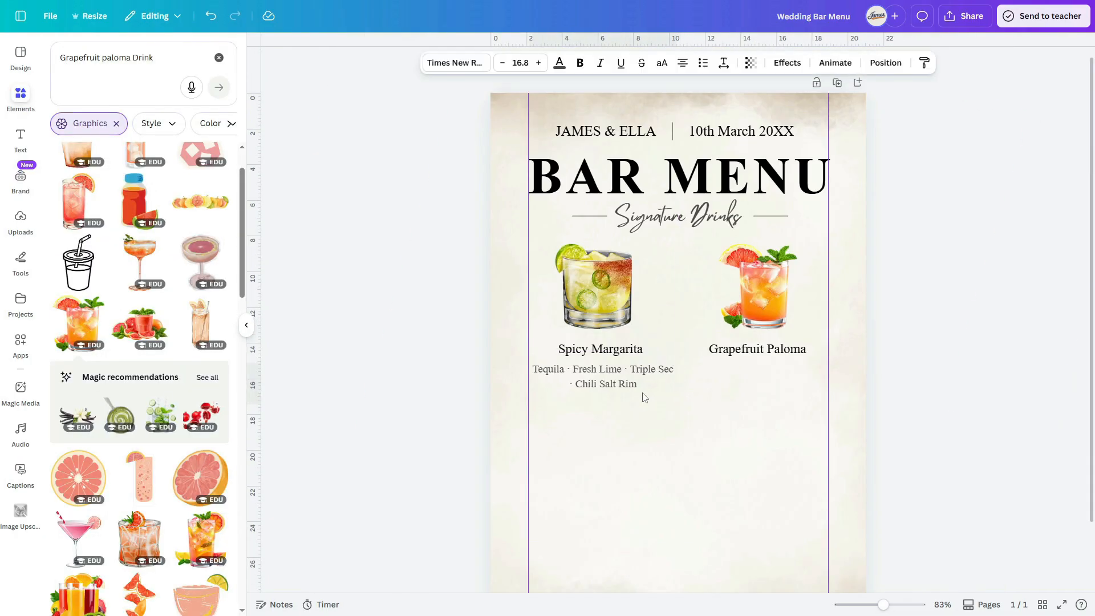
pyautogui.click(644, 397)
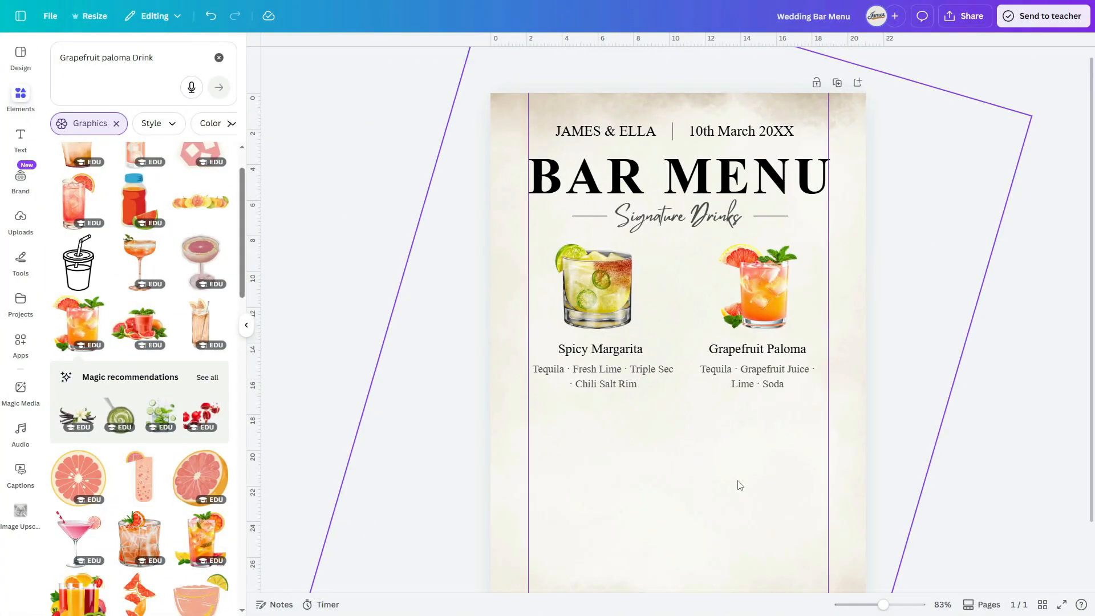
# Place a copy of the header's vertical divider line between the margarita and paloma names and ingredients.
pyautogui.moveTo(674, 133); pyautogui.dragTo(687, 397)
pyautogui.press('Escape')
pyautogui.click(687, 365)
pyautogui.click(921, 423)
pyautogui.click(769, 301)
pyautogui.click(888, 384)
# Search the graphics for "bow decorative", insert the thin line-art bow, shrink it and place it between the two drink images.
pyautogui.scroll(-3, 888, 384)
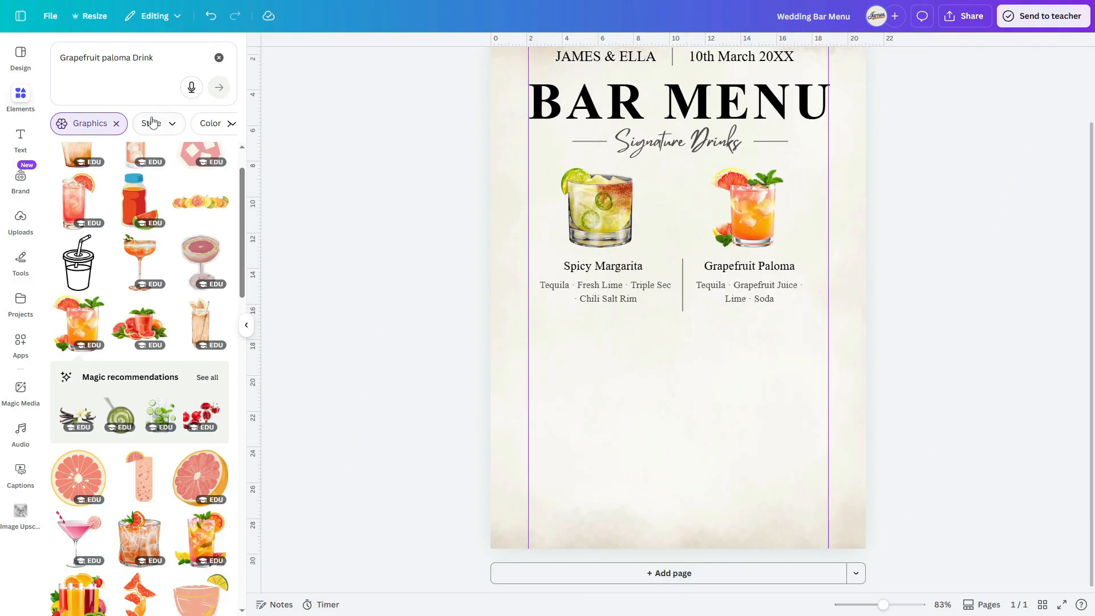
pyautogui.click(225, 62)
pyautogui.write('bow')
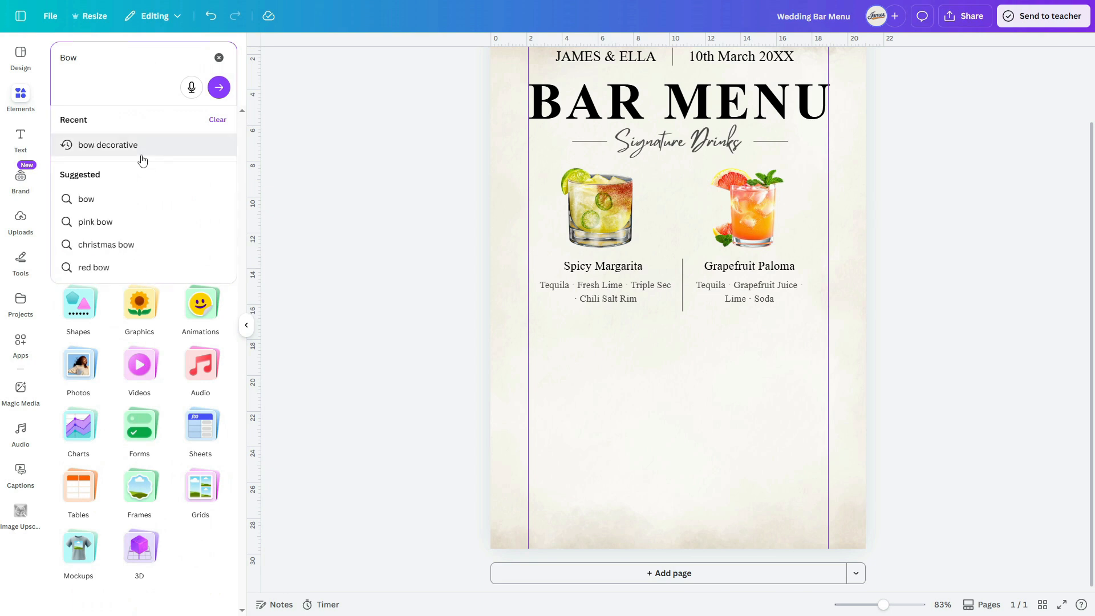
pyautogui.click(140, 149)
pyautogui.click(182, 196)
pyautogui.moveTo(693, 283); pyautogui.dragTo(689, 408)
pyautogui.moveTo(749, 448); pyautogui.dragTo(683, 214)
# Recolor the line-art bow dark grey using the document colors.
pyautogui.click(565, 63)
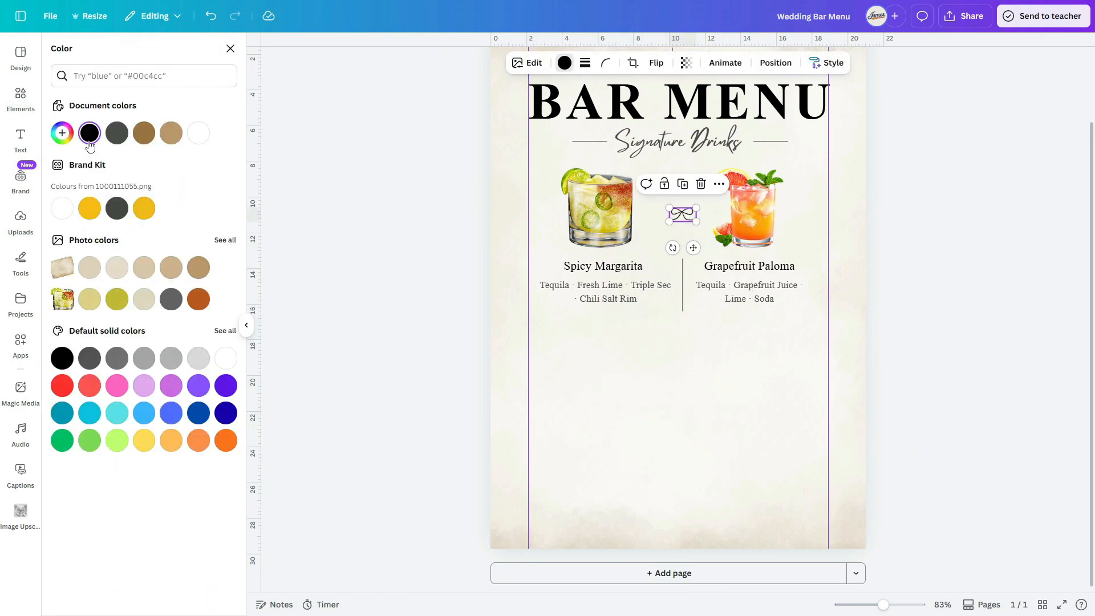
pyautogui.click(117, 133)
pyautogui.click(934, 420)
# Shift the couple's names, the divider and the date slightly right to center that line above BAR MENU.
pyautogui.scroll(2, 934, 420)
pyautogui.click(744, 141)
pyautogui.moveTo(673, 143); pyautogui.dragTo(637, 142)
pyautogui.click(878, 341)
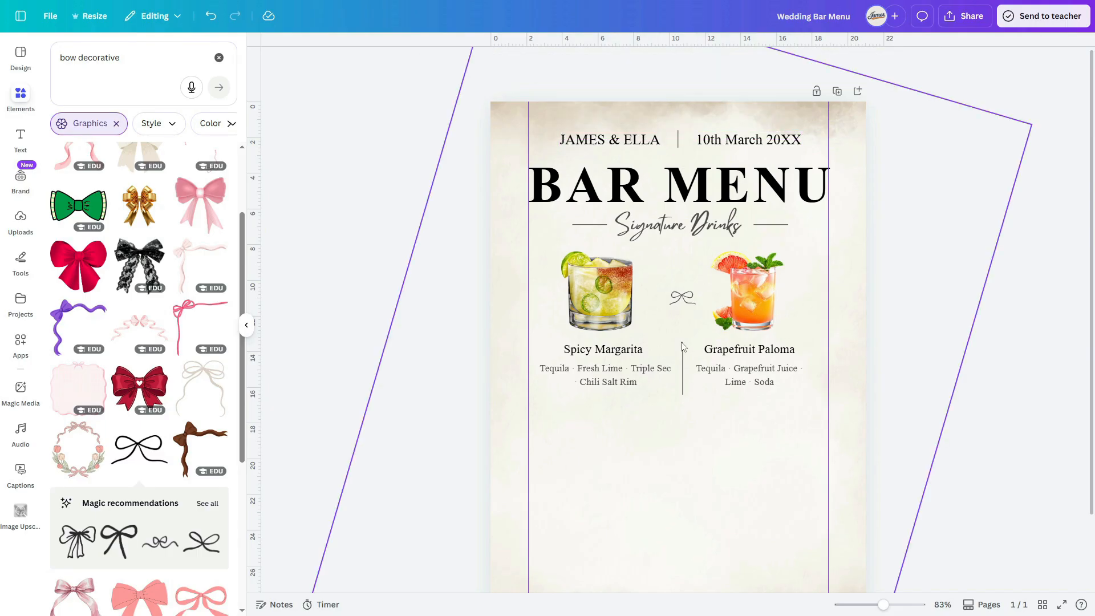
pyautogui.scroll(-3, 684, 347)
pyautogui.scroll(4, 724, 334)
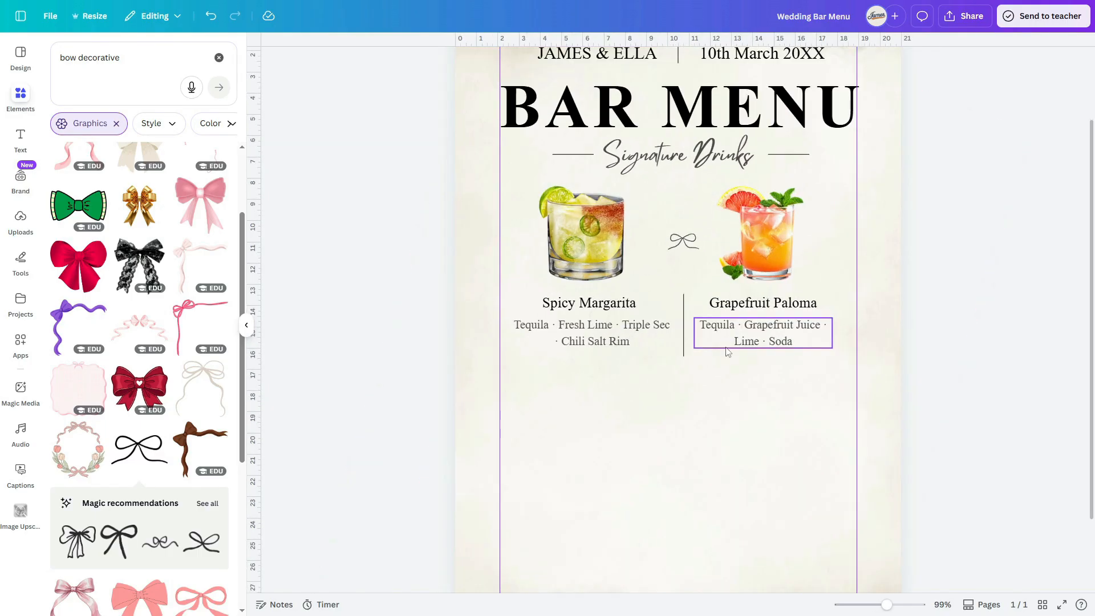
pyautogui.scroll(-2, 743, 420)
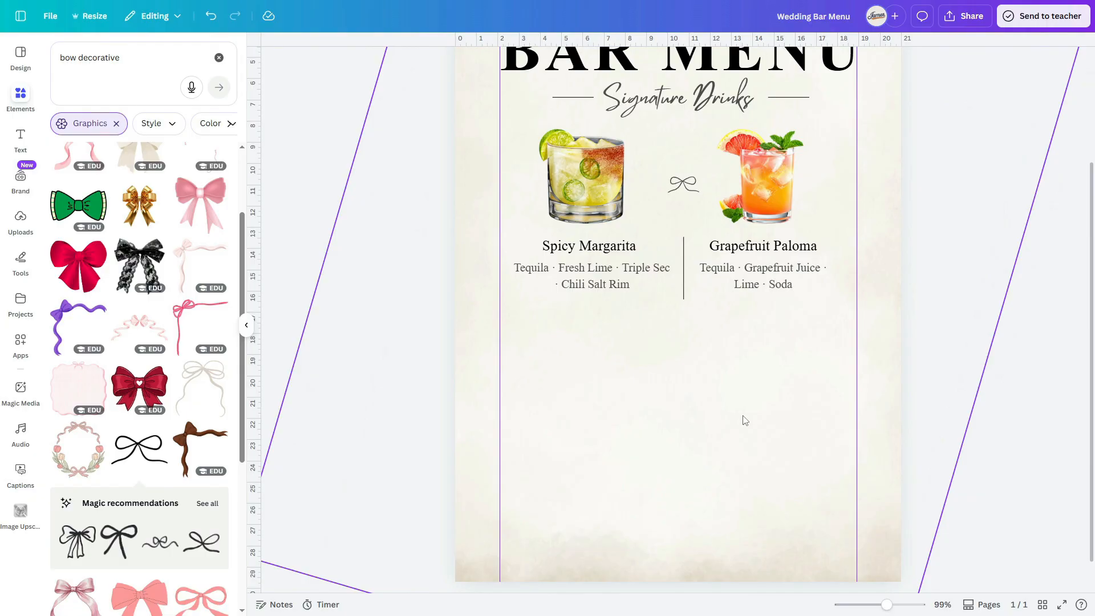